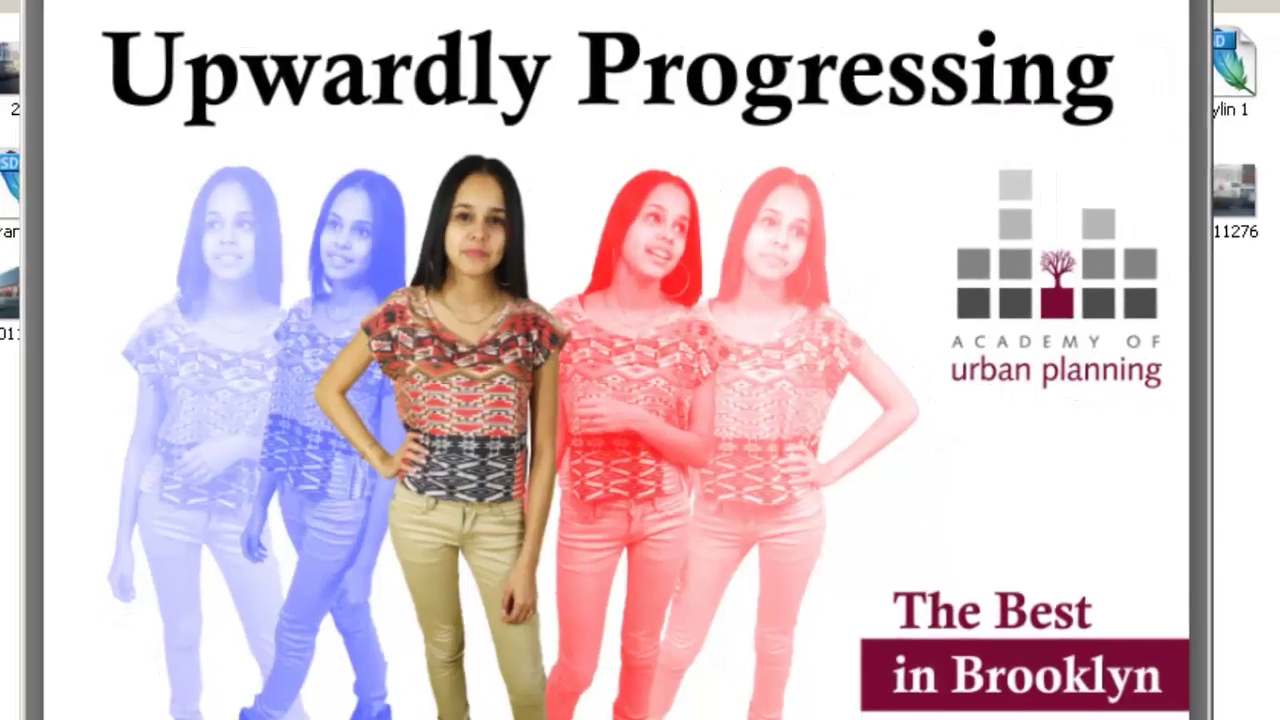
# Step: Advance to 6.jpg, the Brilliant Slogan layout template, in Picasa
pyautogui.press('Right')
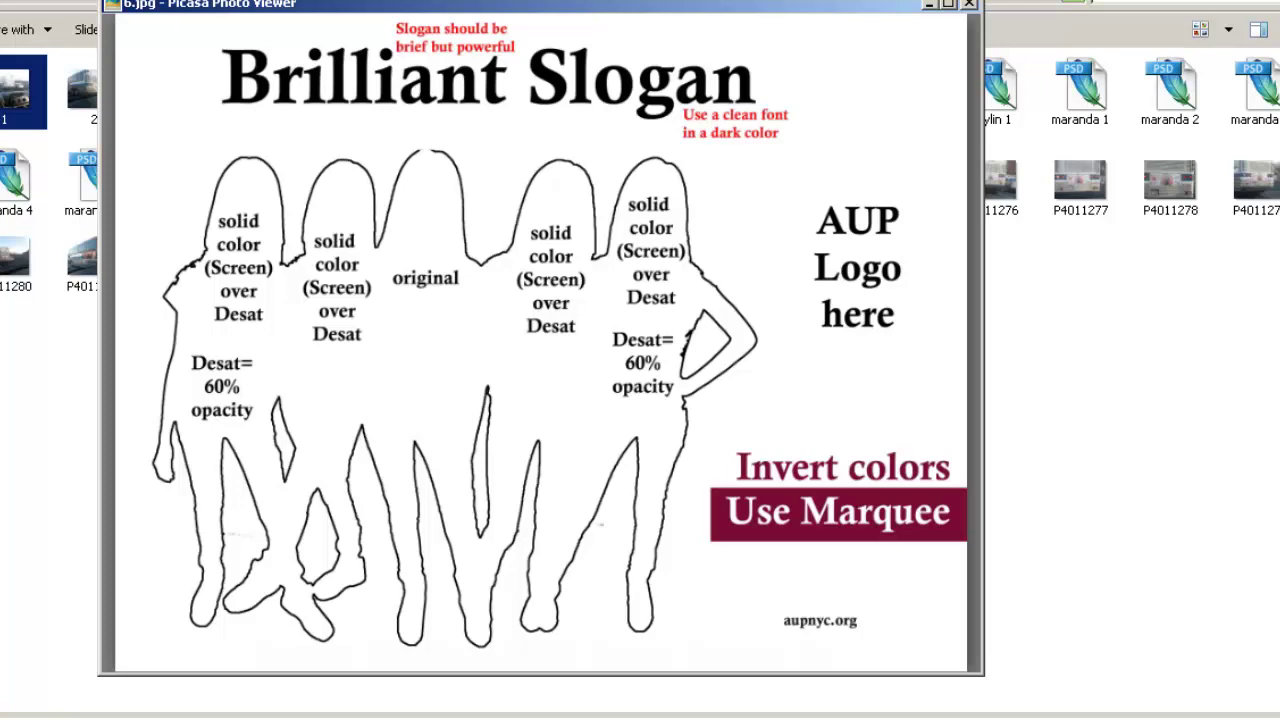
# Step: Go back to the Rachel Zoe poster 4.JPG, zoom in and pan across its tinted figures
pyautogui.press('Left')
pyautogui.press('Left')
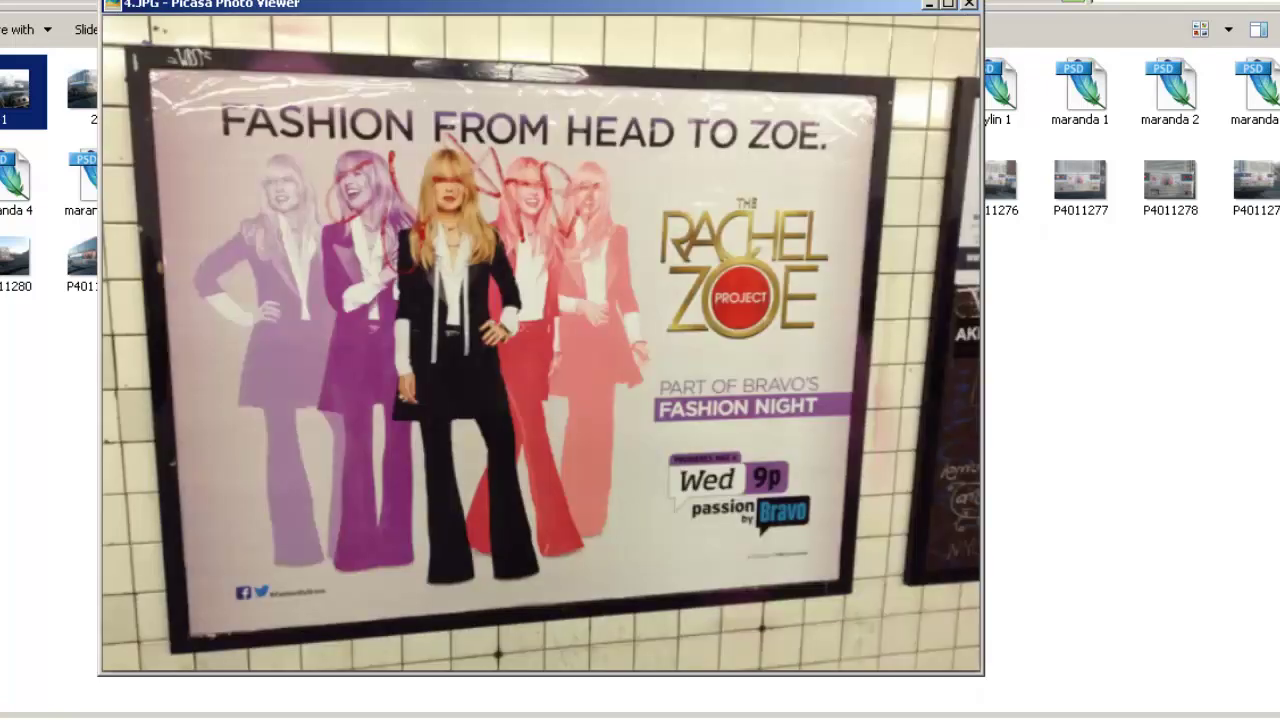
pyautogui.scroll(5, 603, 225)
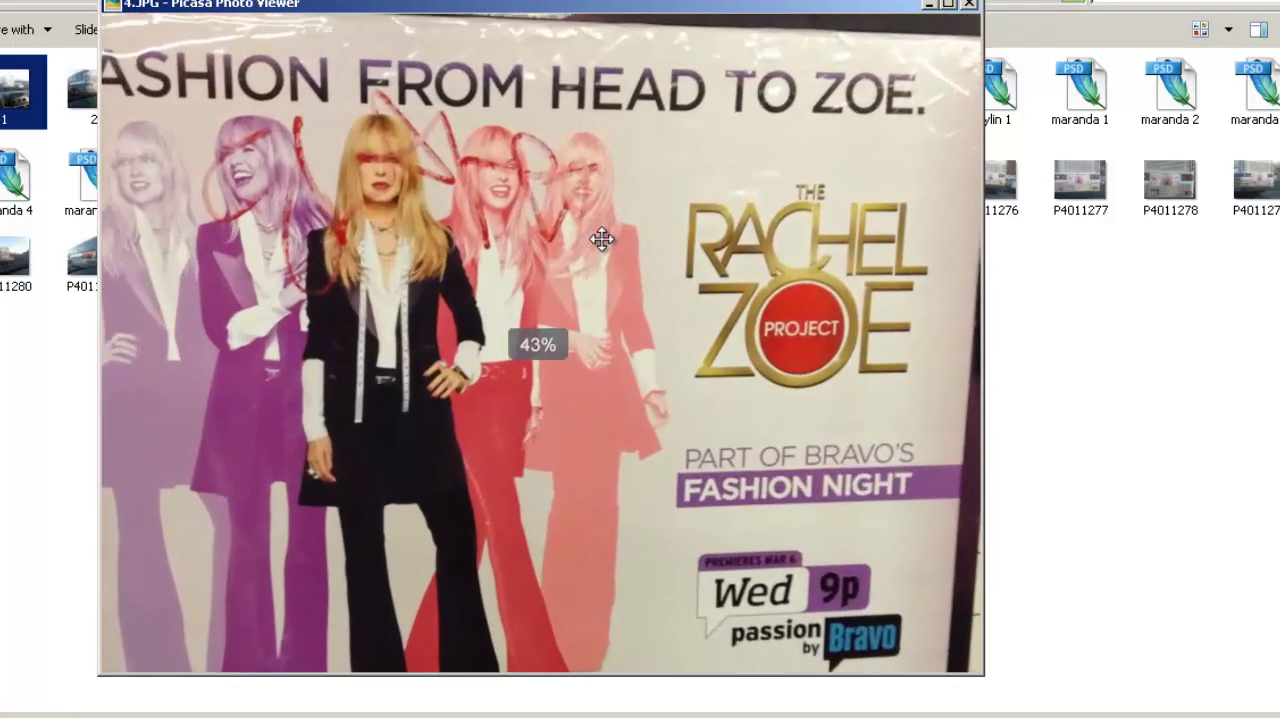
pyautogui.scroll(1, 520, 287)
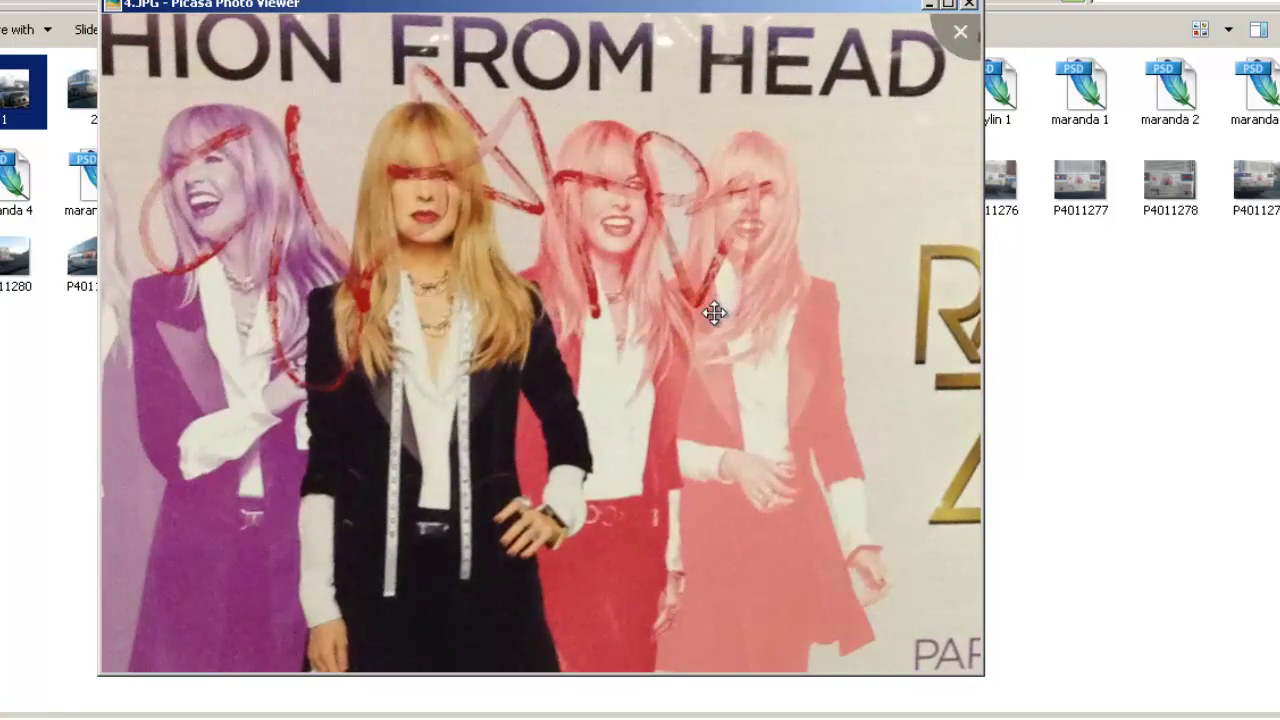
pyautogui.moveTo(489, 387); pyautogui.dragTo(611, 383)
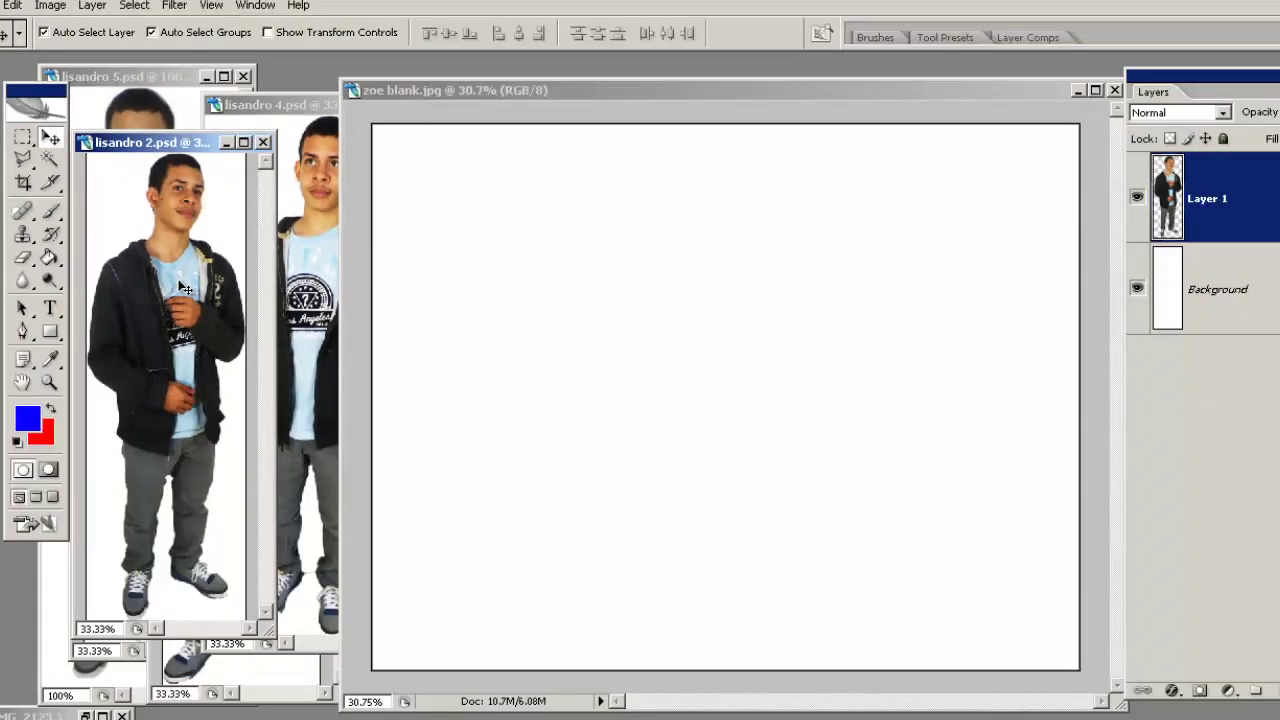
# Step: Copy the lisandro 2, 4 and 3 figures into zoe blank.jpg, minimizing each source window
pyautogui.moveTo(160, 320); pyautogui.dragTo(432, 310)
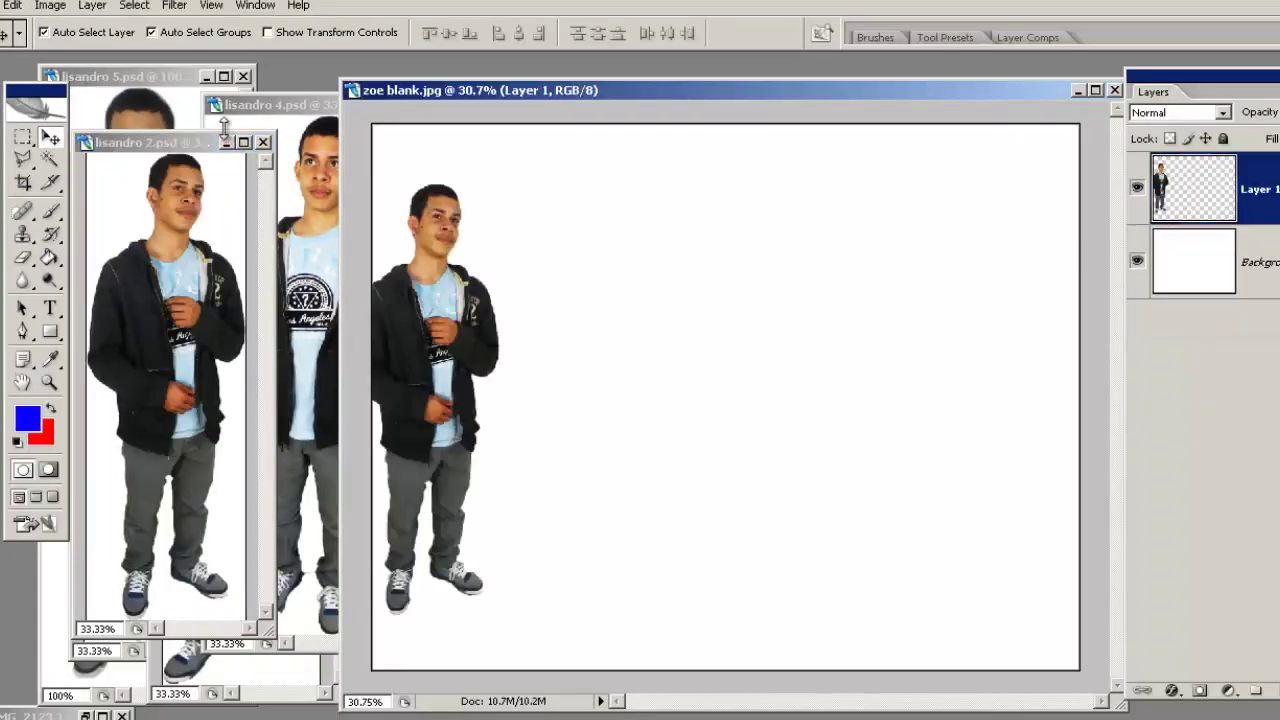
pyautogui.click(228, 142)
pyautogui.click(299, 231)
pyautogui.moveTo(299, 231); pyautogui.dragTo(390, 200)
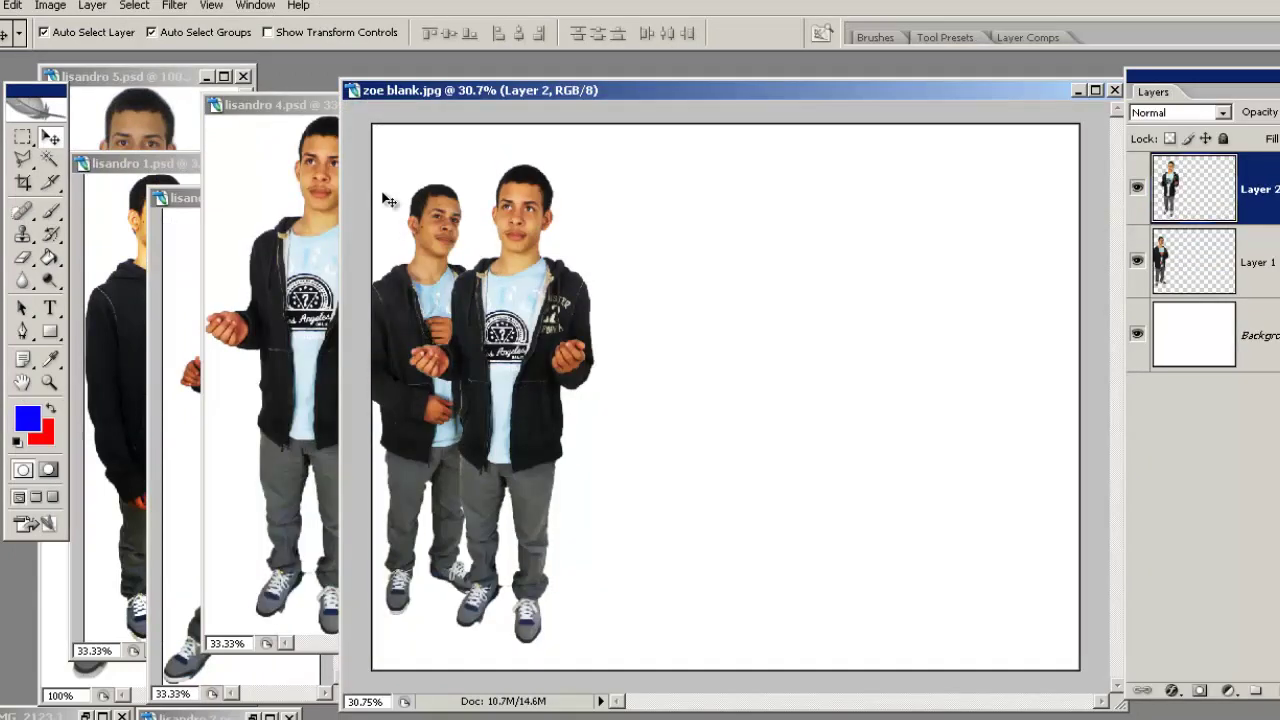
pyautogui.click(320, 118)
pyautogui.click(378, 106)
pyautogui.click(250, 345)
pyautogui.moveTo(258, 358); pyautogui.dragTo(553, 366)
pyautogui.click(299, 201)
# Step: Copy the lisandro 1 and lisandro 5 figures into zoe blank.jpg as well
pyautogui.click(203, 296)
pyautogui.moveTo(170, 349); pyautogui.dragTo(600, 366)
pyautogui.click(209, 253)
pyautogui.click(223, 162)
pyautogui.click(190, 268)
pyautogui.moveTo(172, 305); pyautogui.dragTo(858, 513)
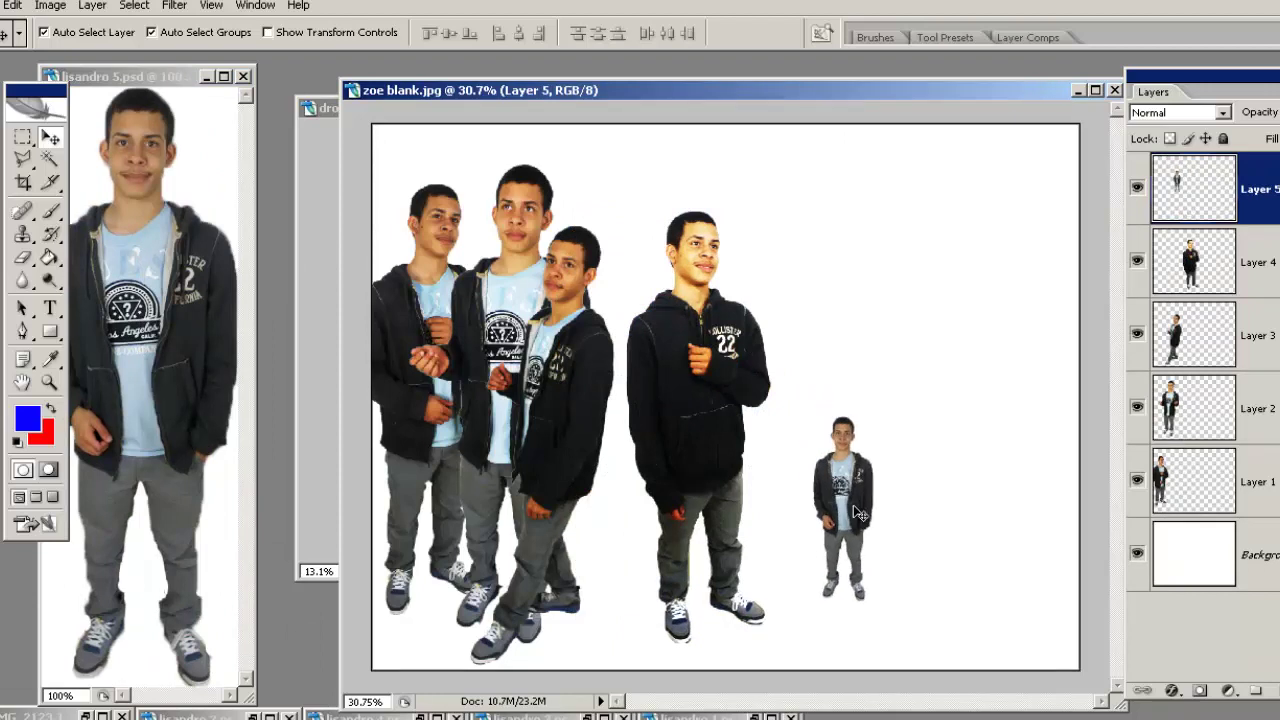
# Step: Scale the small Layer 5 figure proportionally to 240% to match the other figures
pyautogui.hotkey('ctrl', 't')
pyautogui.moveTo(811, 410); pyautogui.dragTo(679, 142)
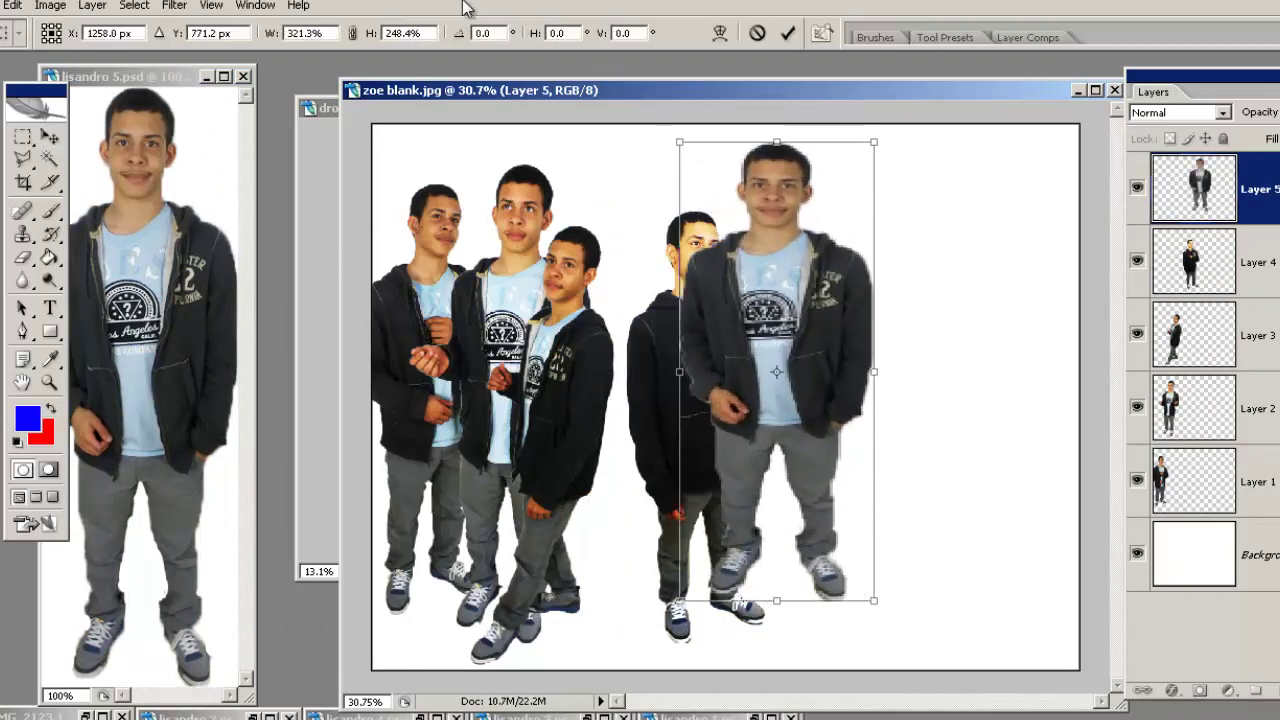
pyautogui.click(355, 33)
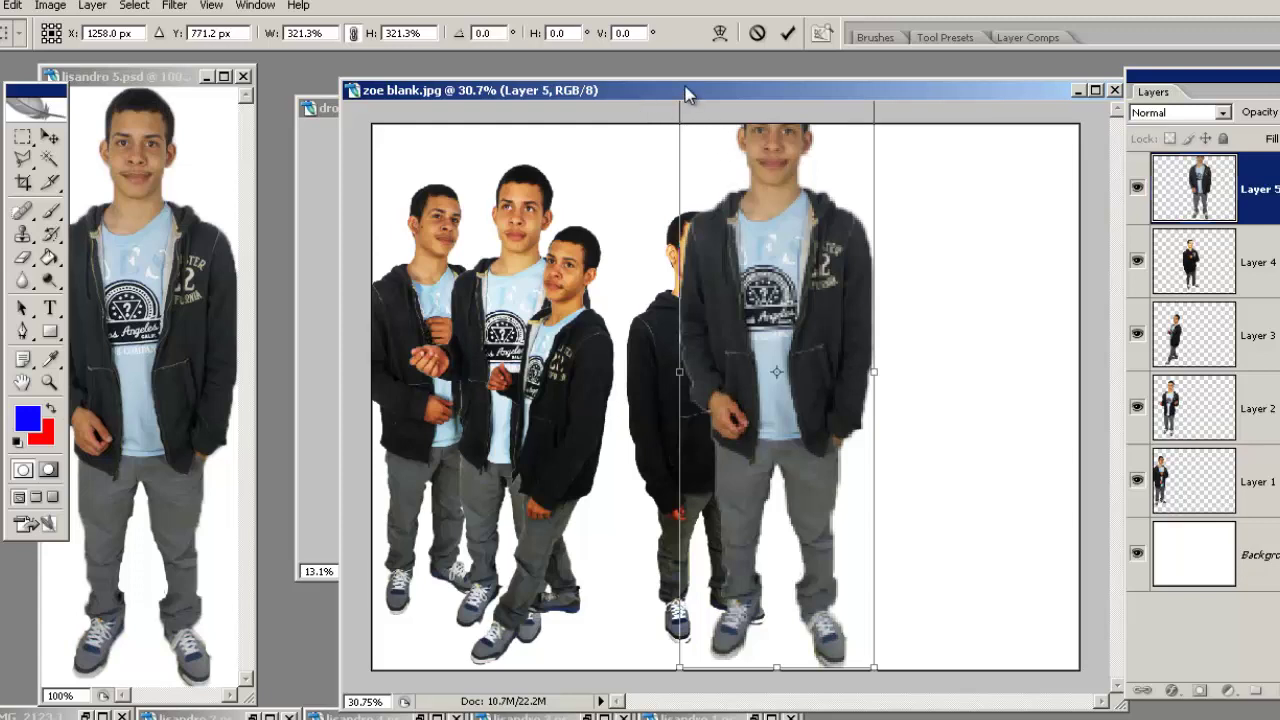
pyautogui.press('f')
pyautogui.moveTo(631, 62); pyautogui.dragTo(726, 197)
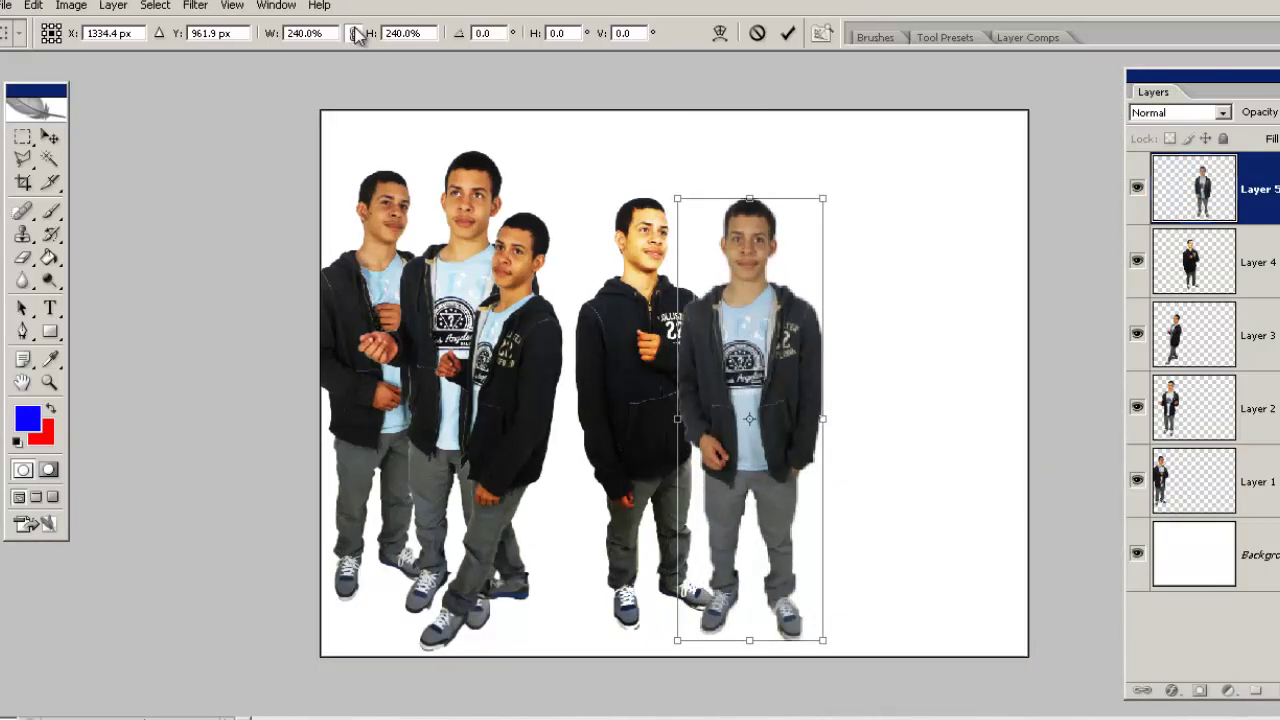
pyautogui.click(789, 34)
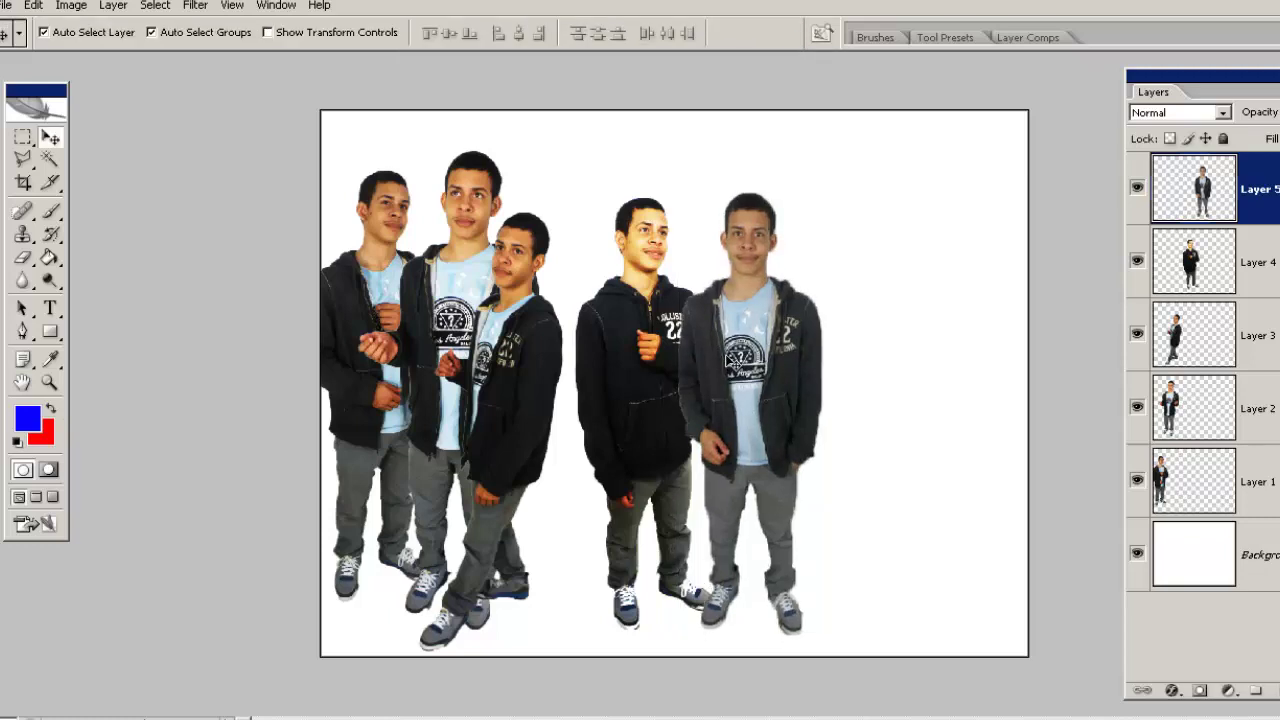
# Step: Apply an S-shaped Curves adjustment to Layer 5, raising highlights and deepening shadows
pyautogui.click(72, 6)
pyautogui.moveTo(130, 56)
pyautogui.click(352, 126)
pyautogui.moveTo(1236, 318); pyautogui.dragTo(1205, 311)
pyautogui.click(1138, 398)
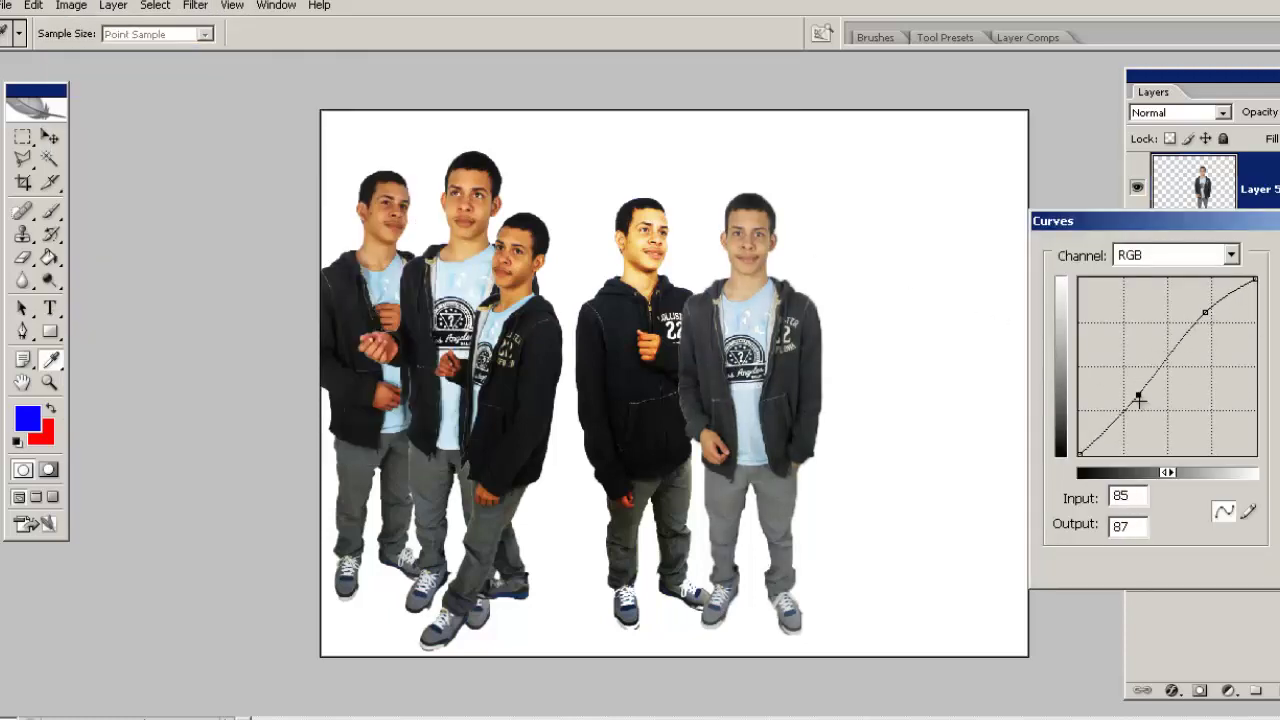
pyautogui.moveTo(1138, 398); pyautogui.dragTo(1139, 405)
pyautogui.press('Return')
# Step: Drag the five figures with the Move tool into a tighter overlapping row
pyautogui.press('v')
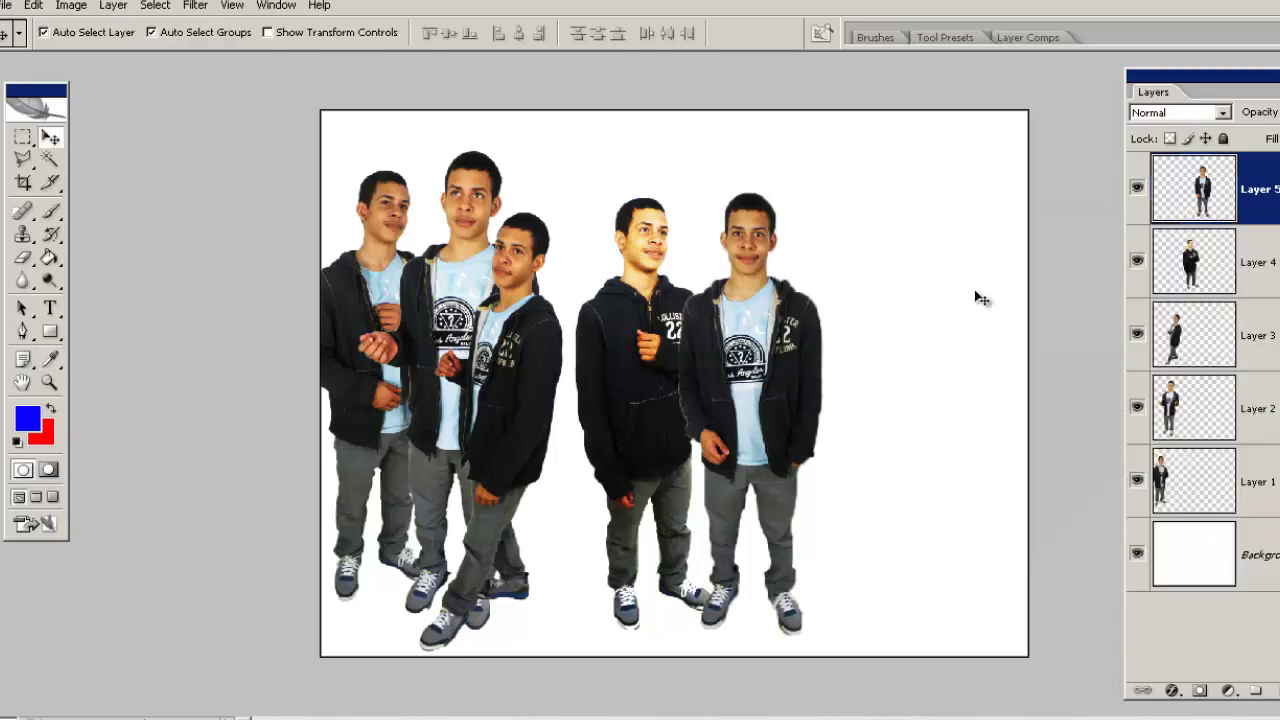
pyautogui.scroll(3, 507, 385)
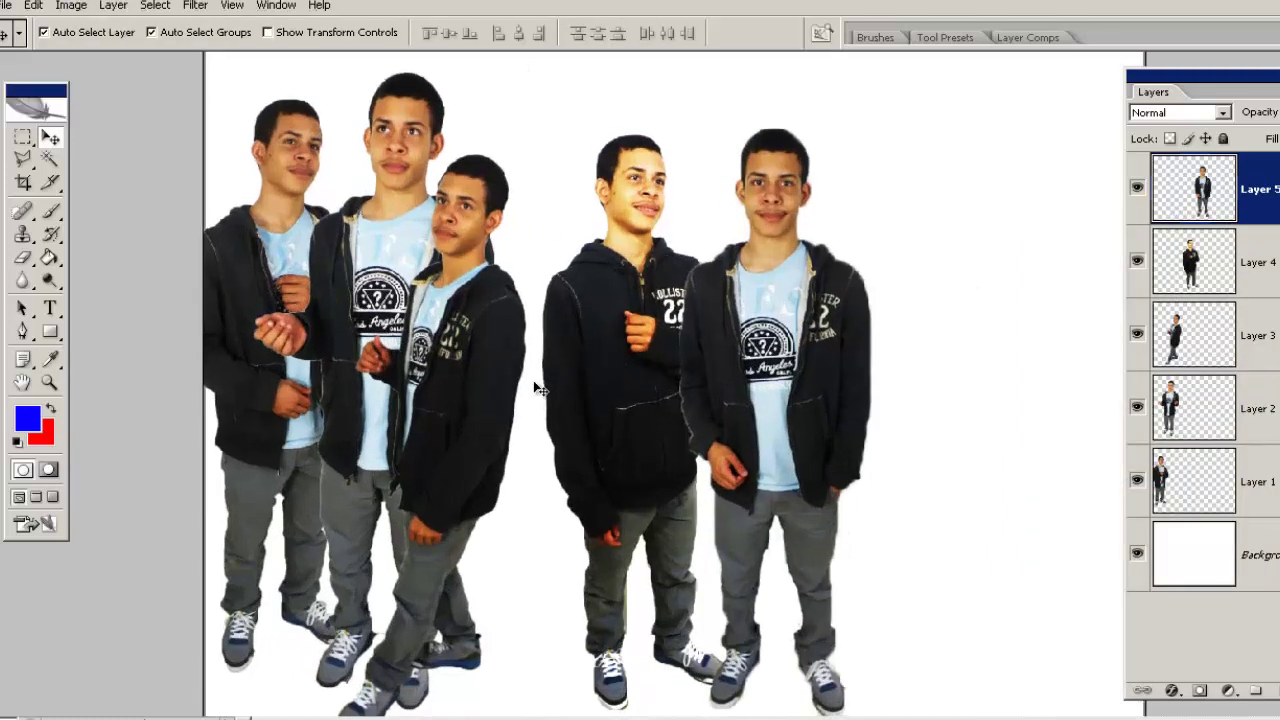
pyautogui.moveTo(771, 409); pyautogui.dragTo(574, 409)
pyautogui.moveTo(700, 345); pyautogui.dragTo(878, 345)
pyautogui.moveTo(446, 324)
pyautogui.mouseDown()
pyautogui.moveTo(680, 326)
pyautogui.moveTo(426, 330)
pyautogui.mouseUp()
pyautogui.moveTo(239, 238); pyautogui.dragTo(682, 288)
pyautogui.moveTo(380, 236); pyautogui.dragTo(315, 240)
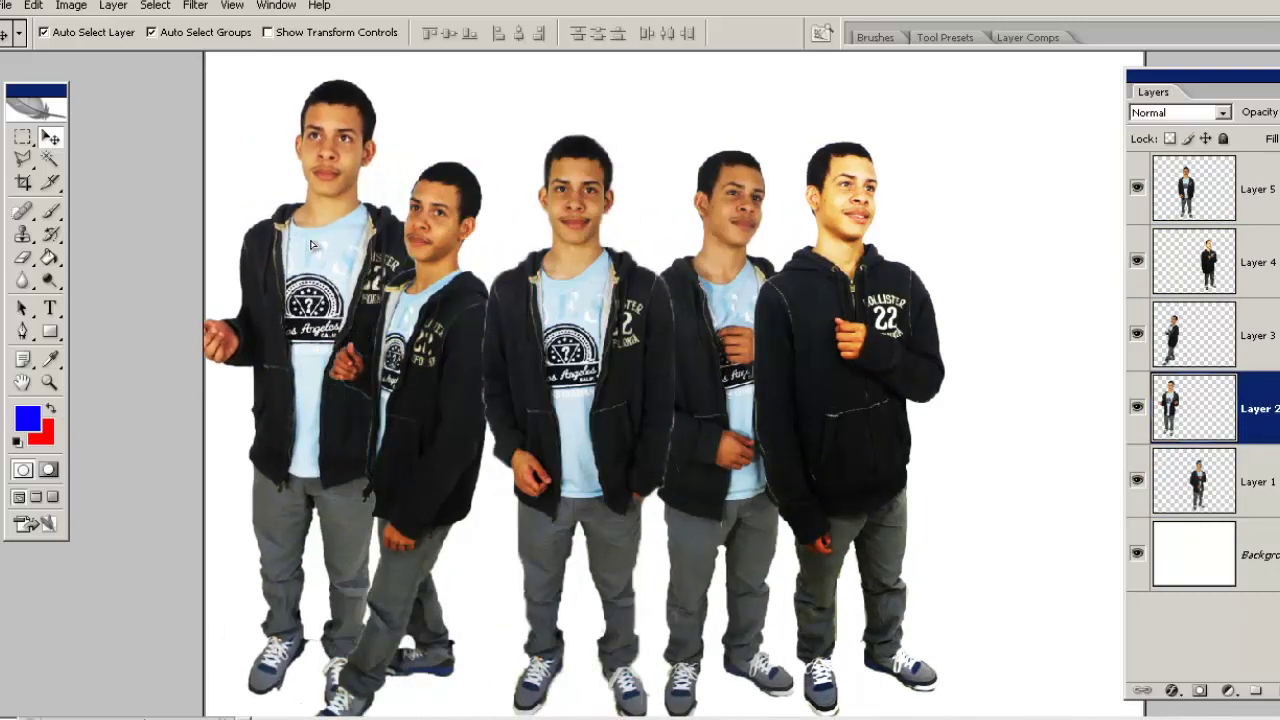
pyautogui.moveTo(470, 366); pyautogui.dragTo(490, 331)
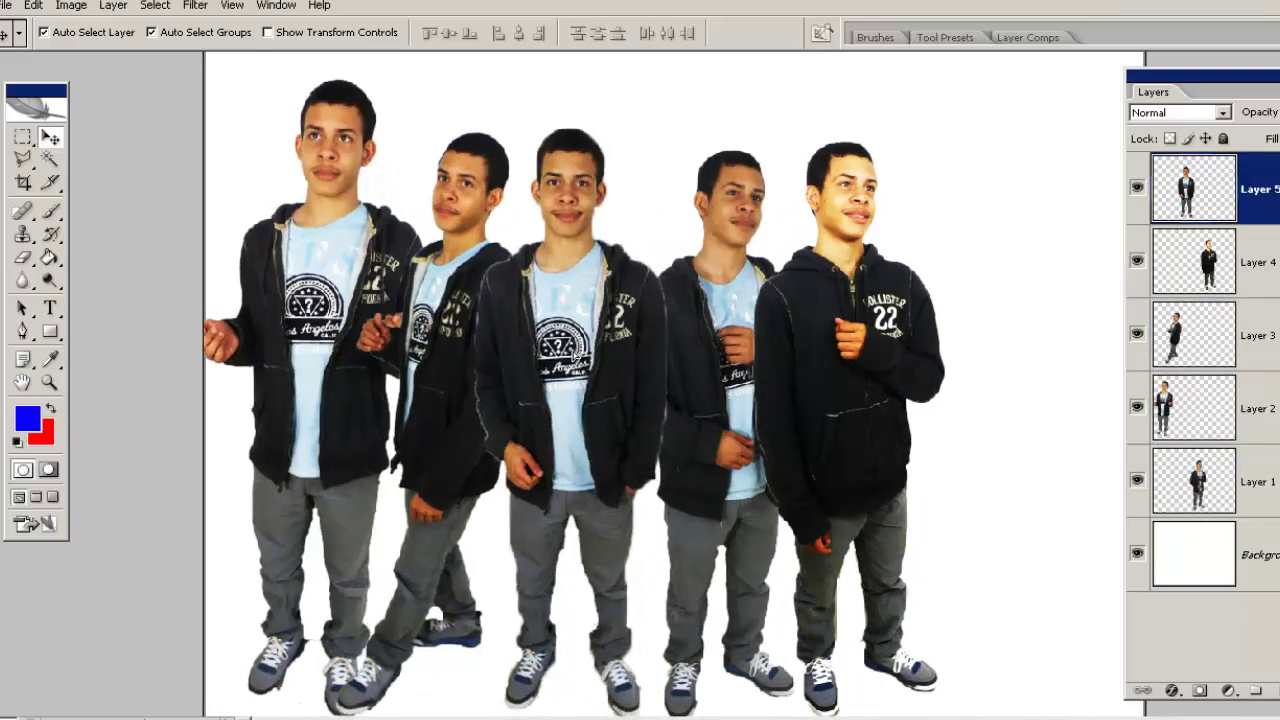
# Step: Move Layer 4 to just above Background and fine-tune each figure's position
pyautogui.click(808, 378)
pyautogui.moveTo(808, 378); pyautogui.dragTo(797, 377)
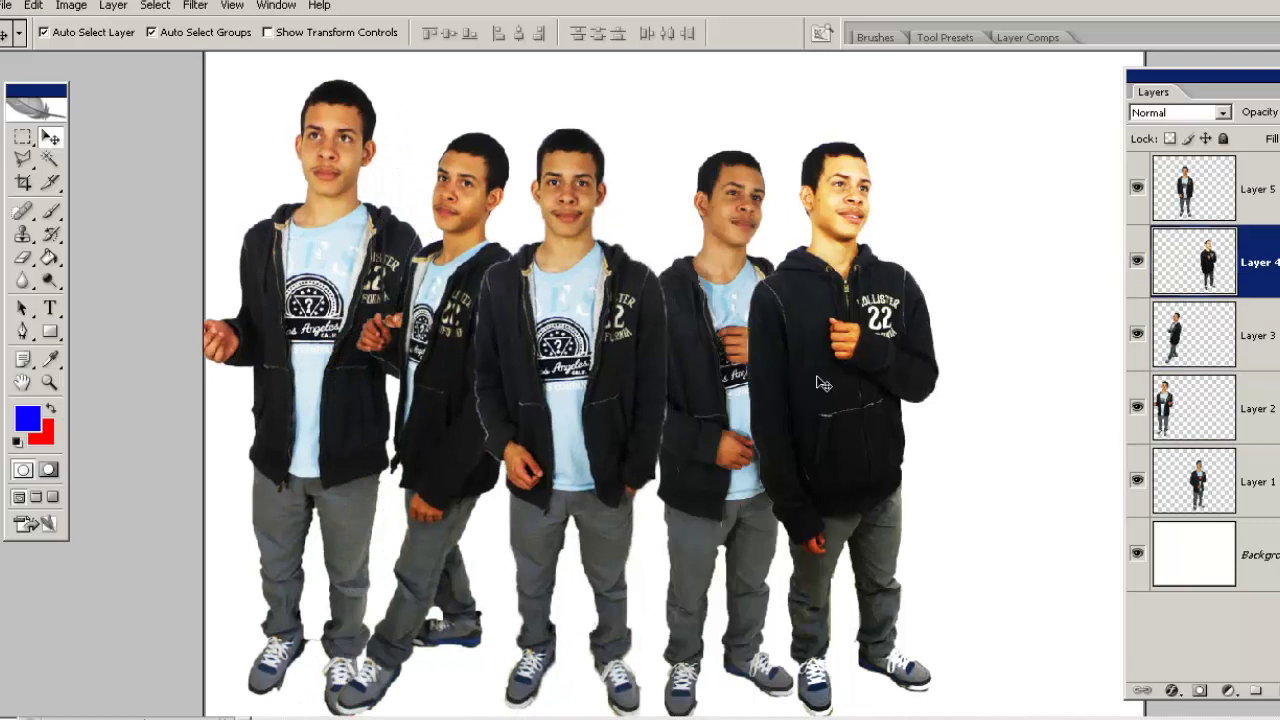
pyautogui.moveTo(1254, 262); pyautogui.dragTo(1105, 480)
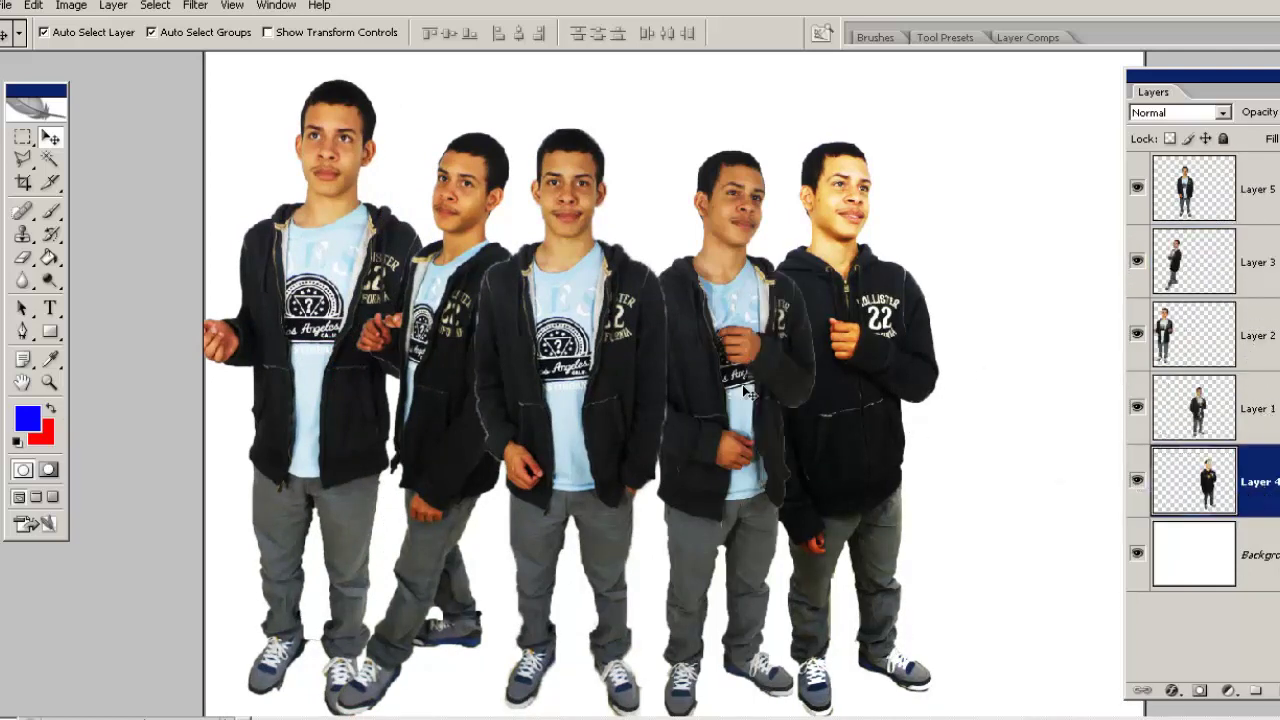
pyautogui.moveTo(748, 392); pyautogui.dragTo(752, 372)
pyautogui.moveTo(585, 400); pyautogui.dragTo(612, 400)
pyautogui.moveTo(450, 400); pyautogui.dragTo(470, 405)
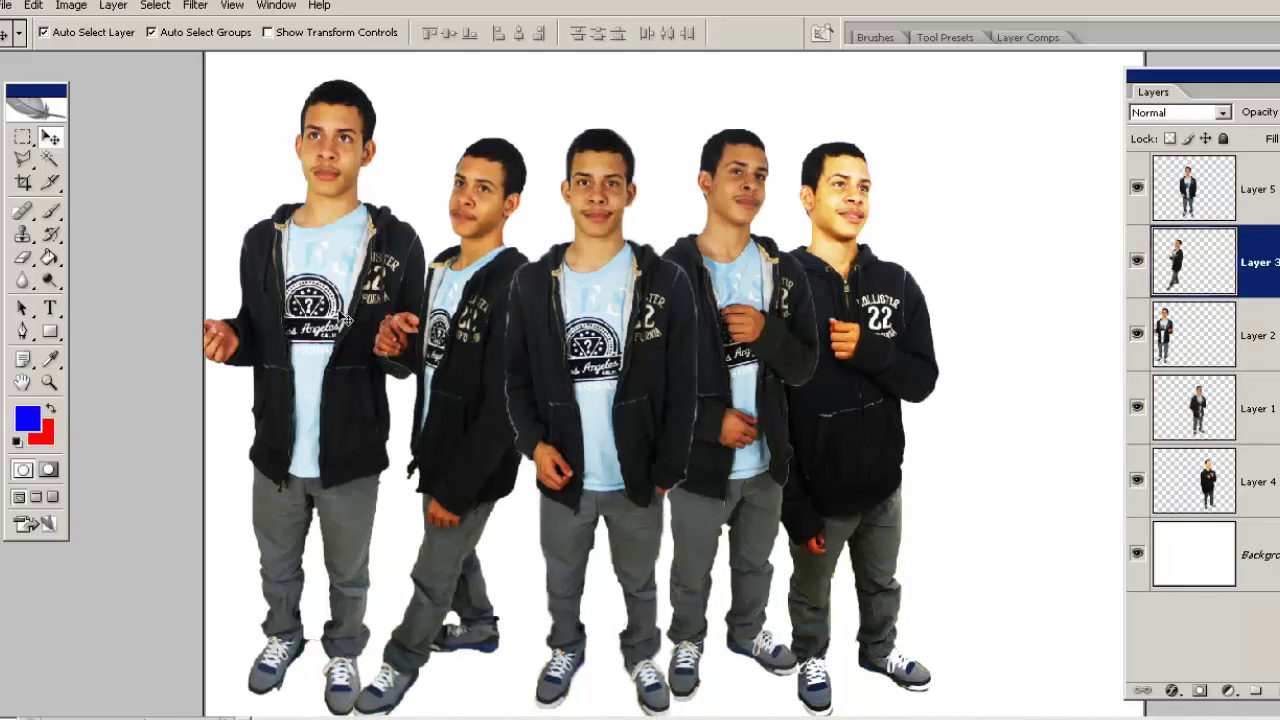
pyautogui.moveTo(344, 320); pyautogui.dragTo(388, 334)
# Step: Shrink the leftmost figure to 88% and nudge it into line with the group
pyautogui.hotkey('ctrl', 't')
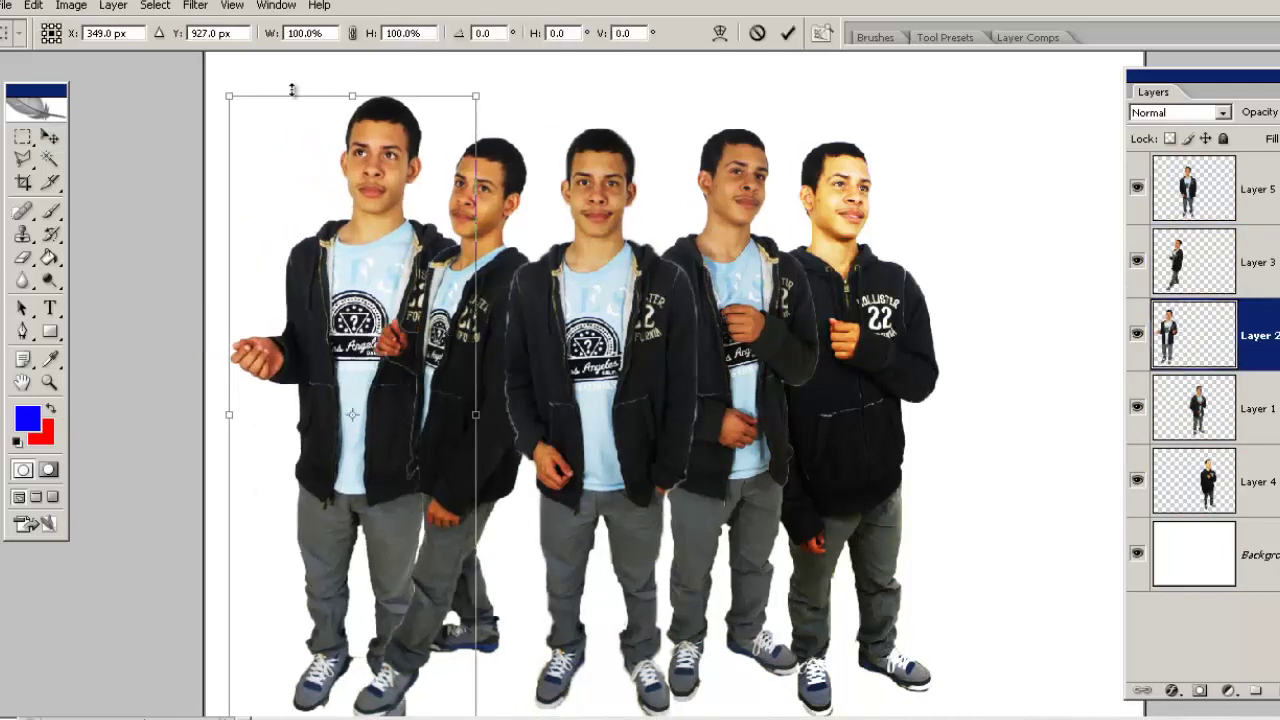
pyautogui.click(405, 33)
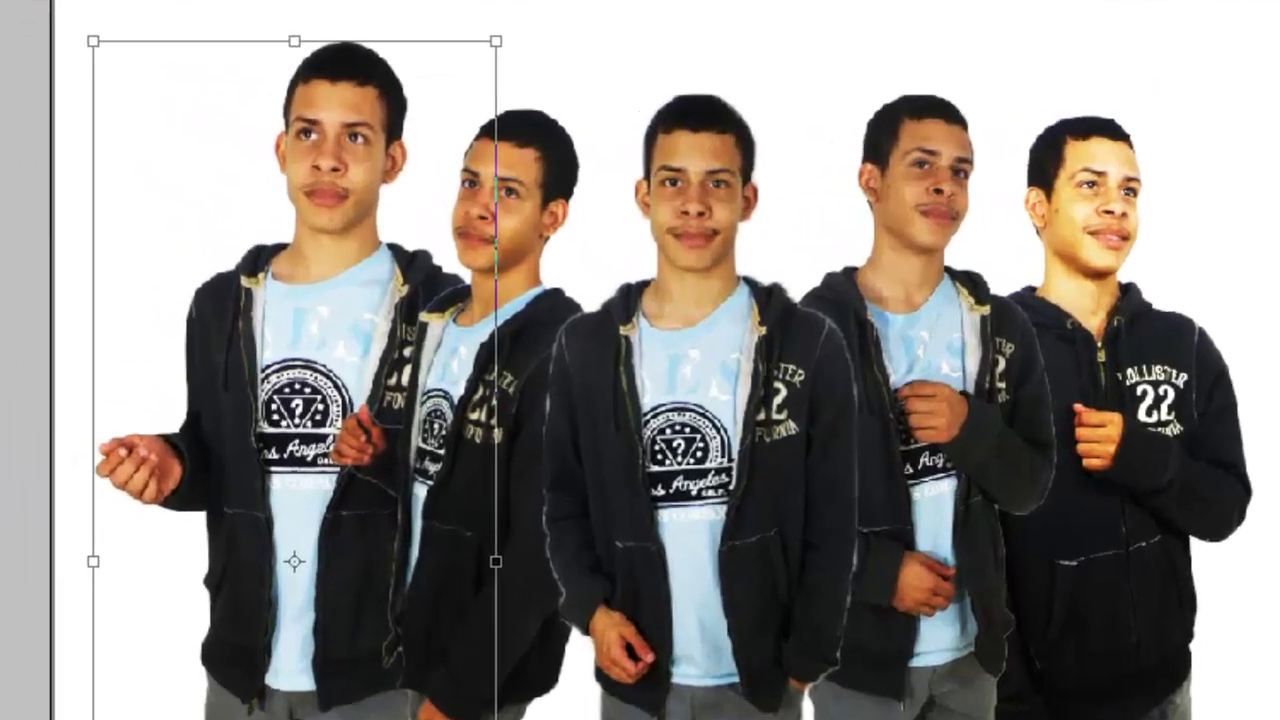
pyautogui.write('88')
pyautogui.press('Return')
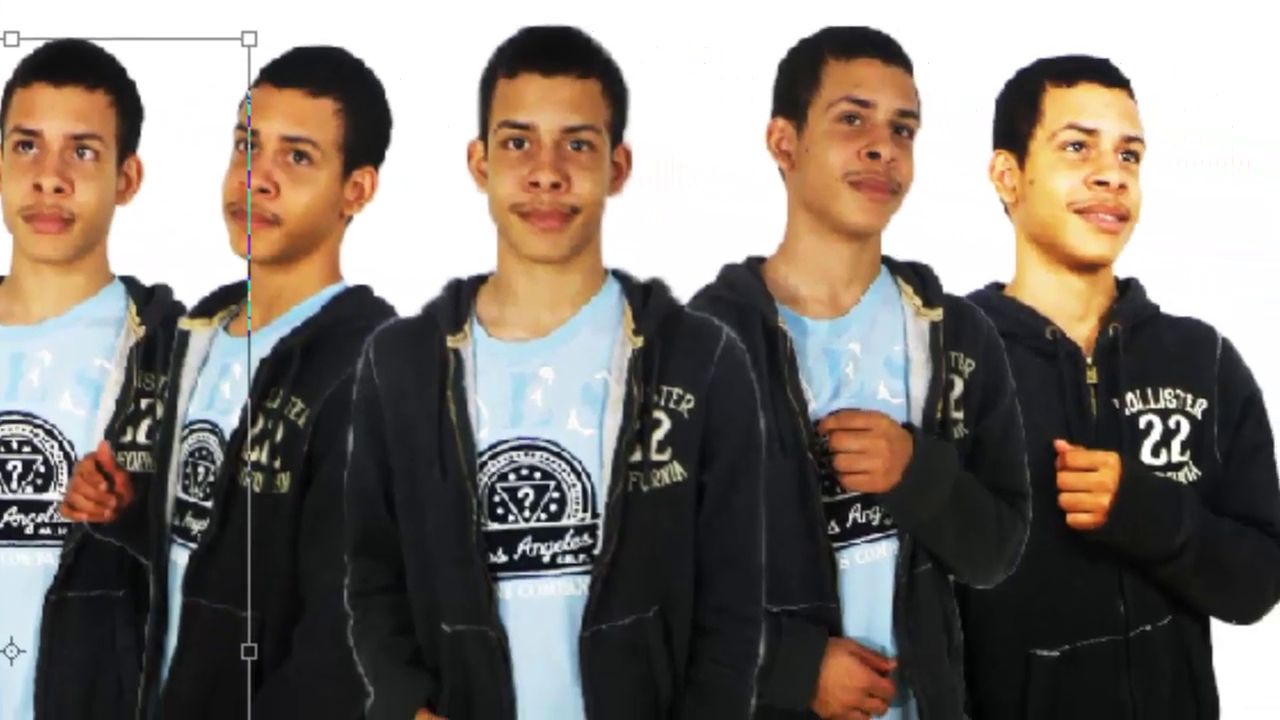
pyautogui.moveTo(134, 494); pyautogui.dragTo(116, 467)
pyautogui.moveTo(10, 472); pyautogui.dragTo(8, 487)
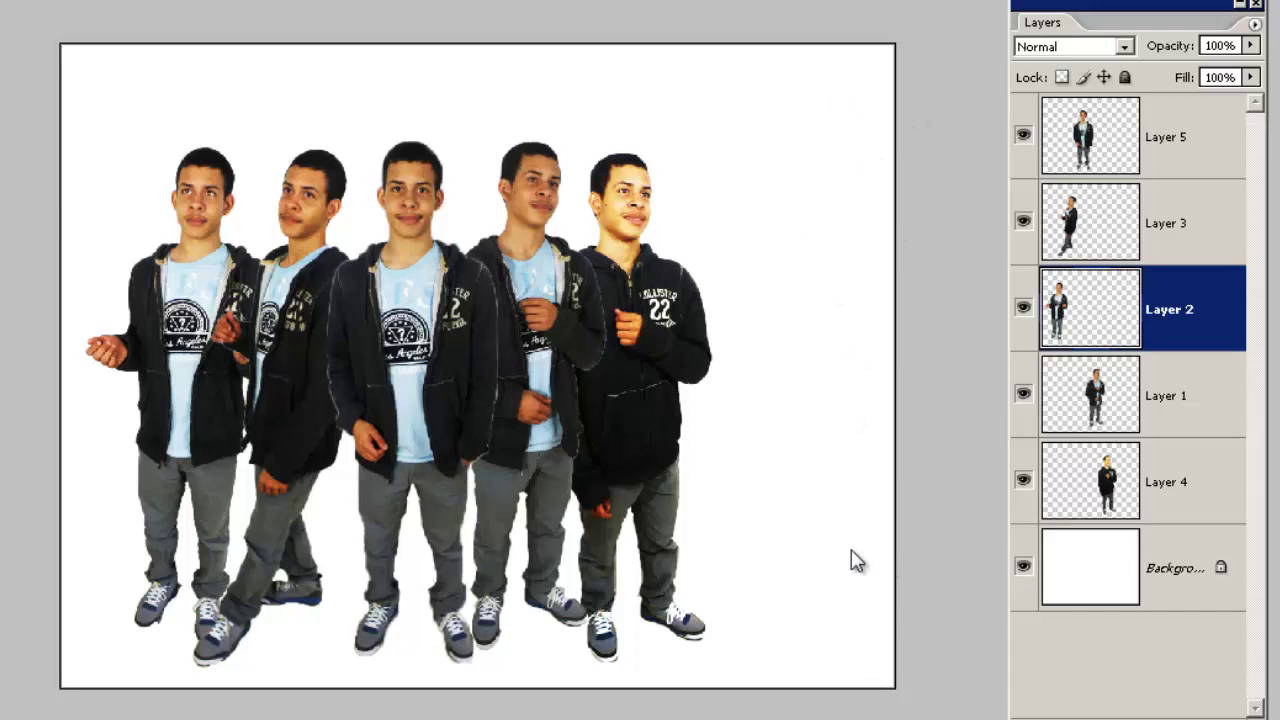
# Step: Zoom in and desaturate the side figures' layers, leaving the centre teen in colour
pyautogui.hotkey('ctrl', '+')
pyautogui.hotkey('ctrl', '+')
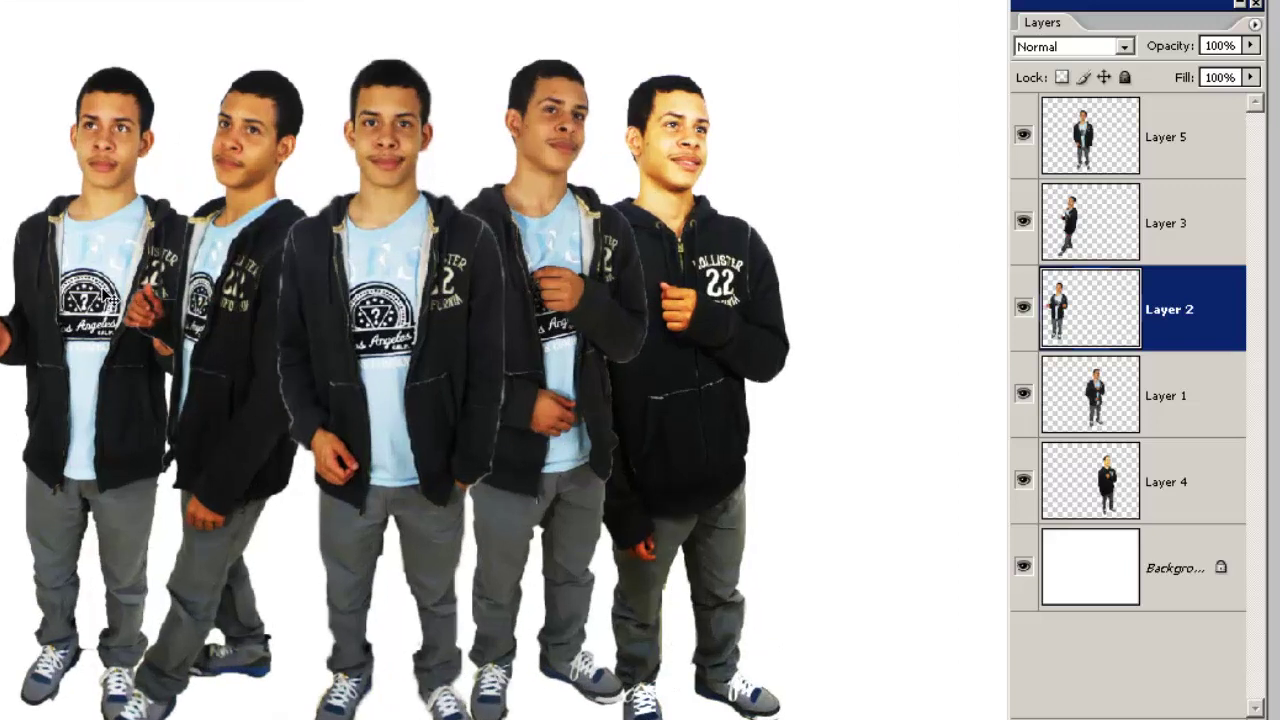
pyautogui.hotkey('ctrl', 'shift', 'u')
pyautogui.keyDown('ctrl'); pyautogui.click(226, 280); pyautogui.keyUp('ctrl')
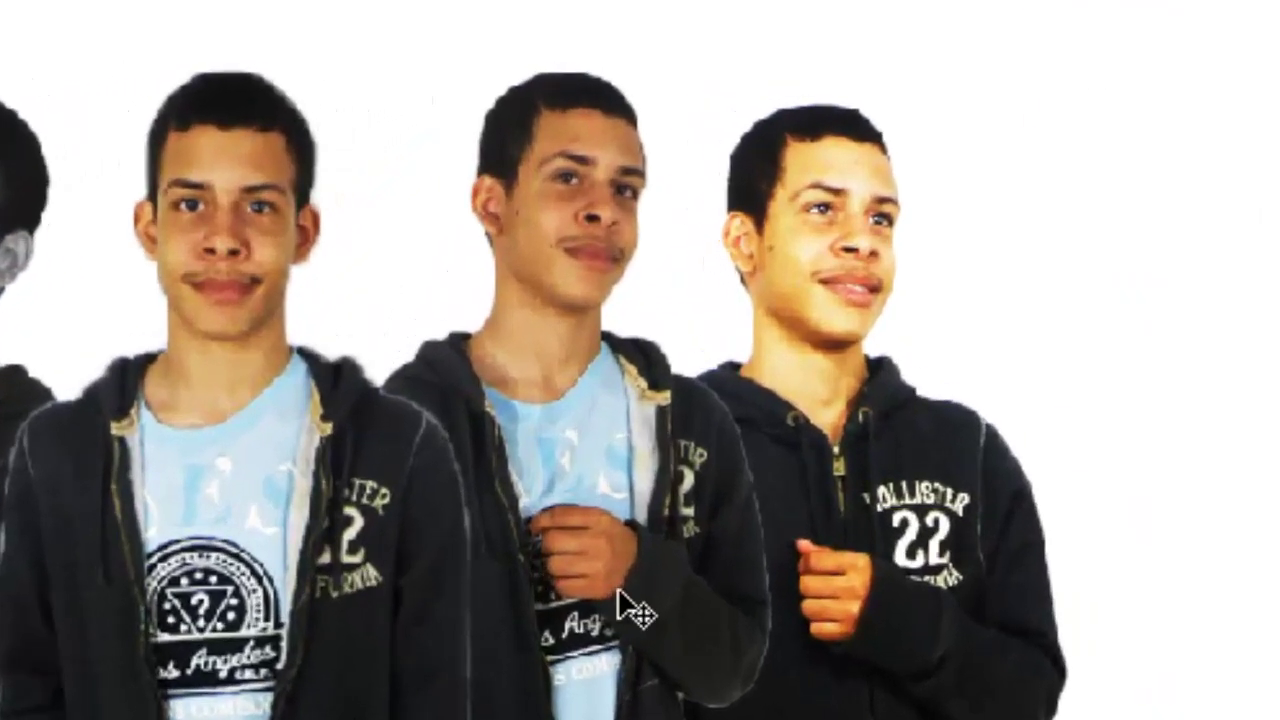
pyautogui.hotkey('ctrl', 'shift', 'u')
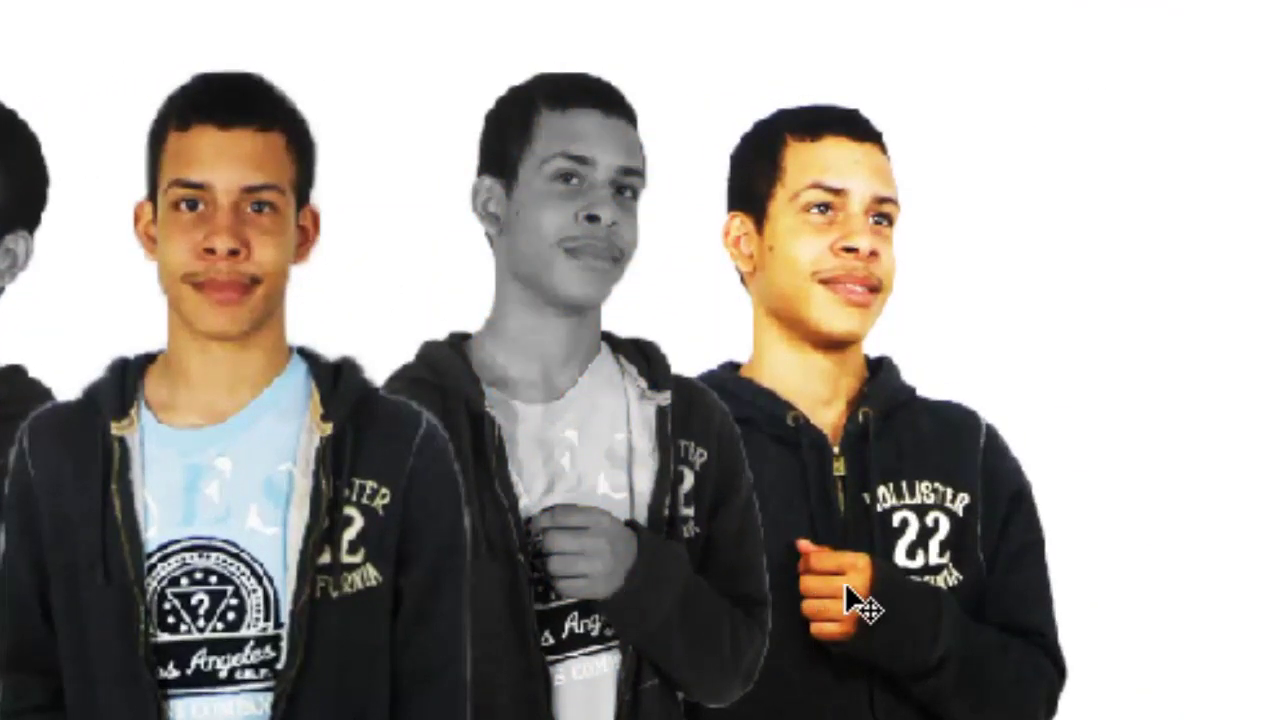
pyautogui.hotkey('ctrl', 'shift', 'u')
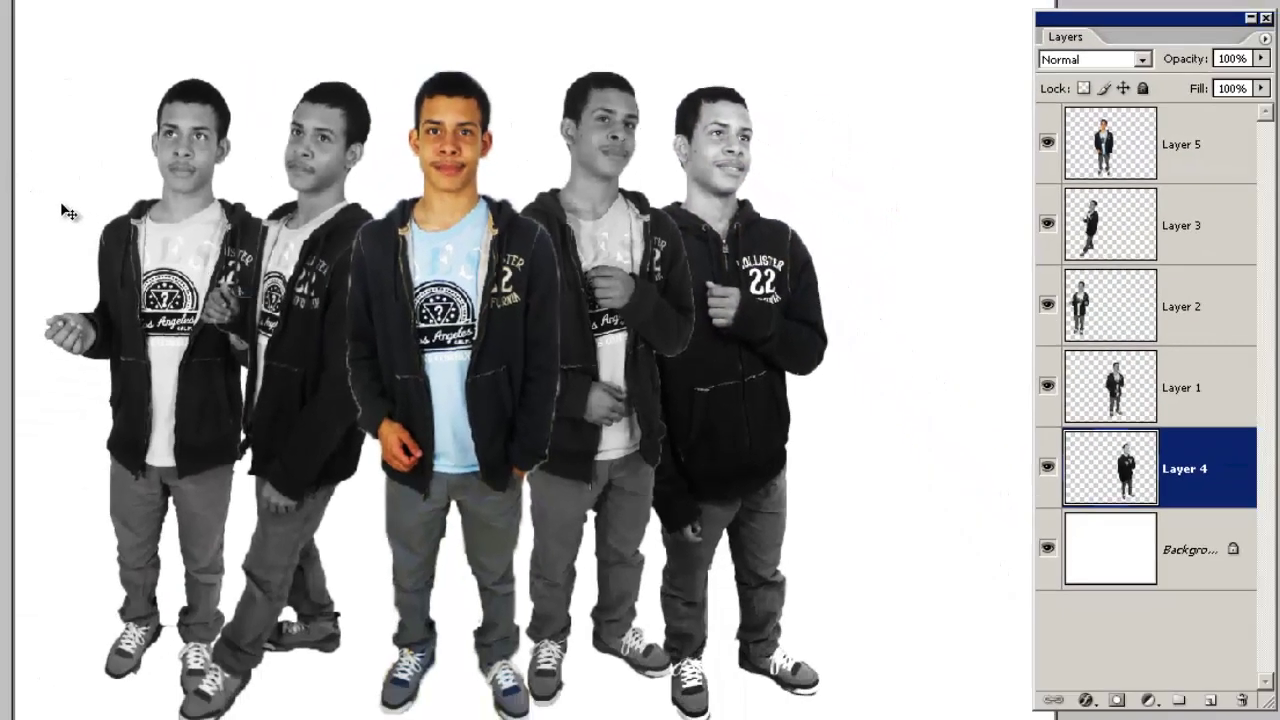
# Step: Select the outer figure layers, toggle Layer 5's visibility to compare, then select Layer 3
pyautogui.click(186, 298)
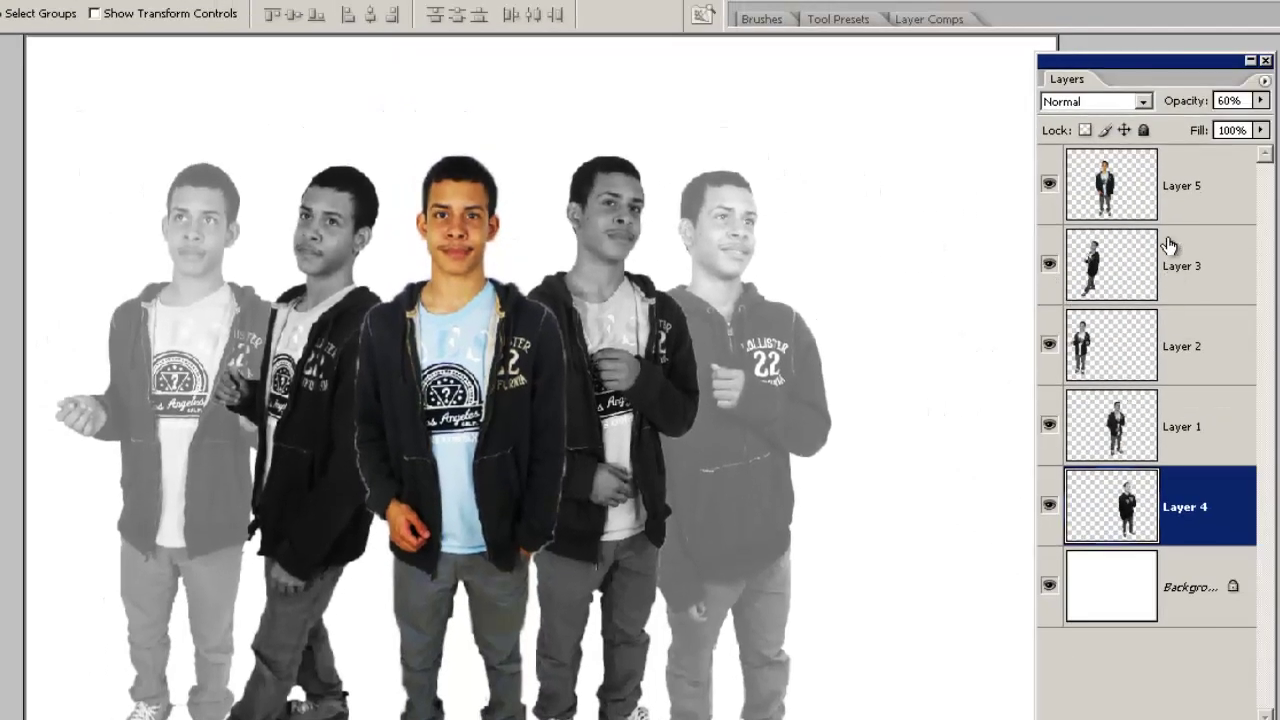
pyautogui.click(1100, 178)
pyautogui.click(1048, 186)
pyautogui.click(1048, 186)
pyautogui.click(1048, 186)
pyautogui.click(1048, 186)
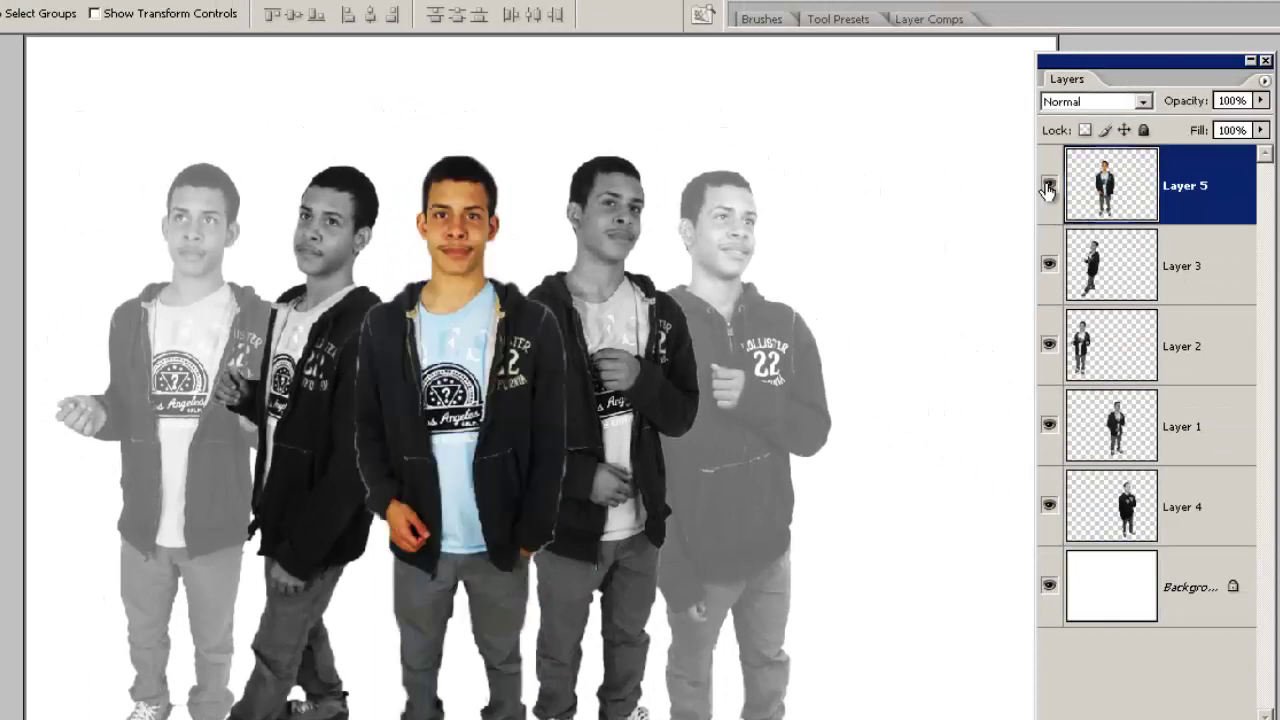
pyautogui.click(1141, 289)
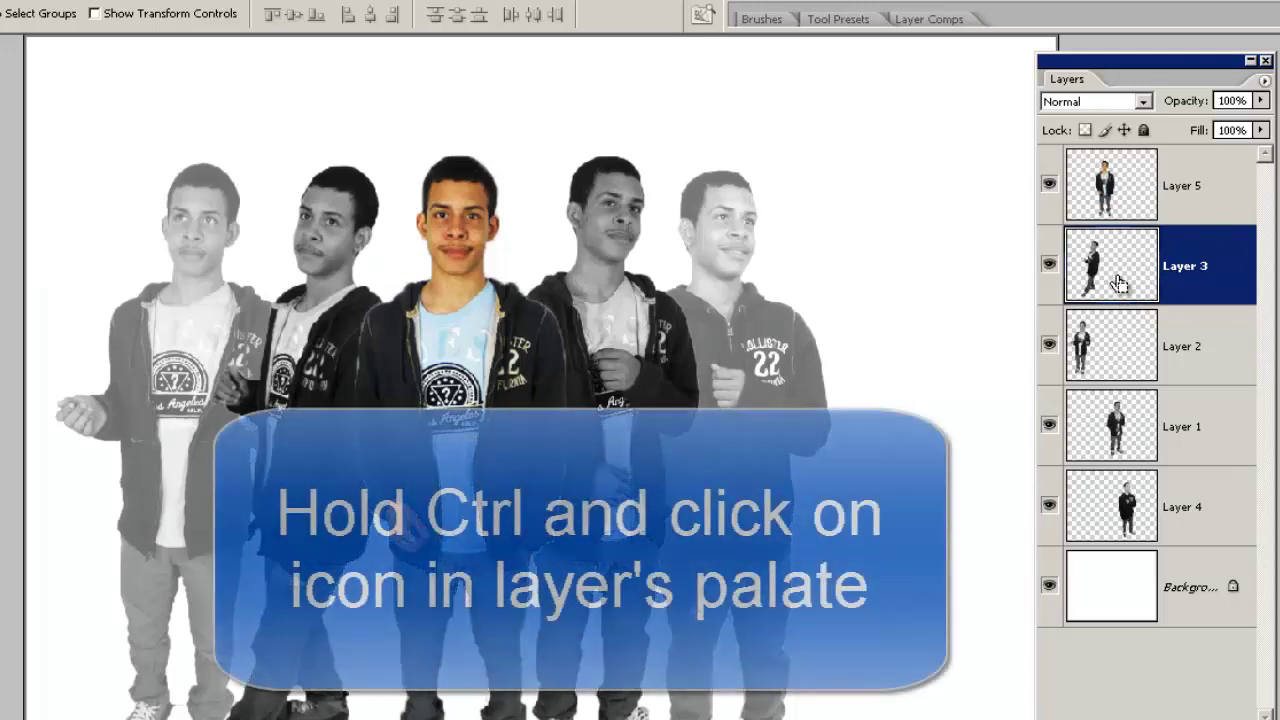
# Step: Load Layer 3's figure outline as a selection via its thumbnail
pyautogui.keyDown('ctrl'); pyautogui.click(1118, 285); pyautogui.keyUp('ctrl')
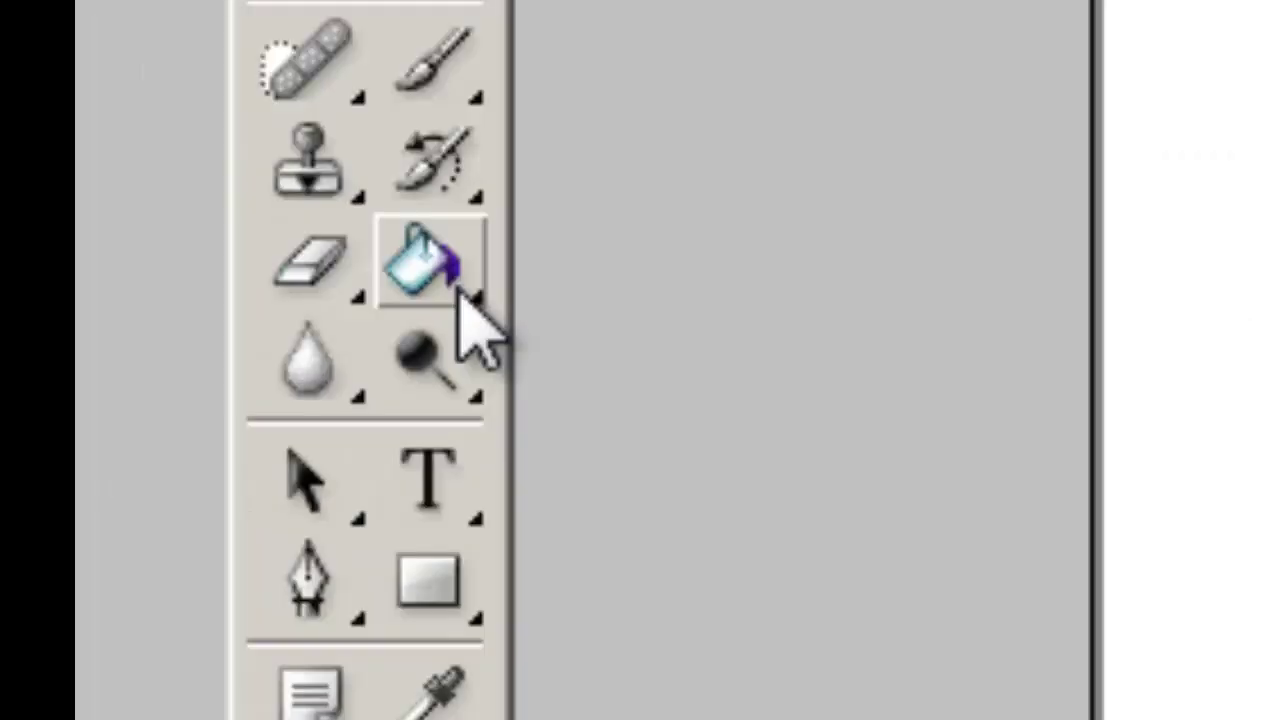
# Step: Fill a new layer above Layer 3 blue inside the second figure's outline and set it to Screen
pyautogui.click(457, 282)
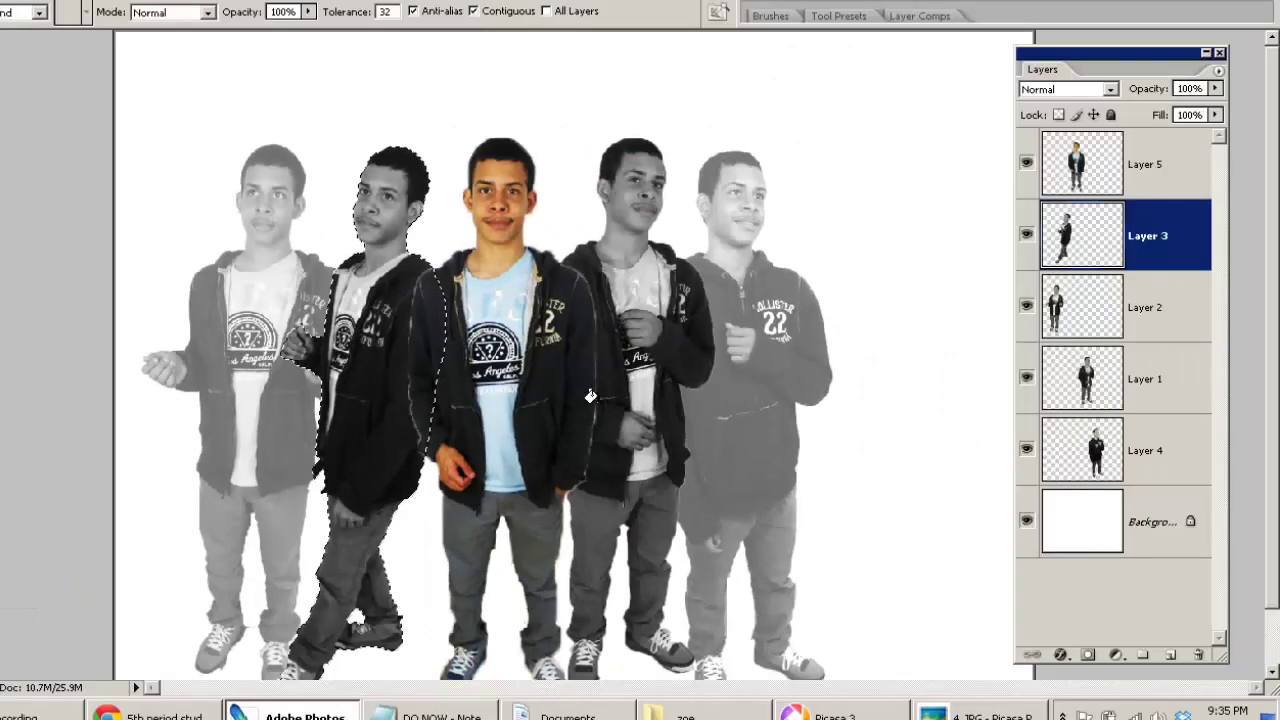
pyautogui.click(1166, 655)
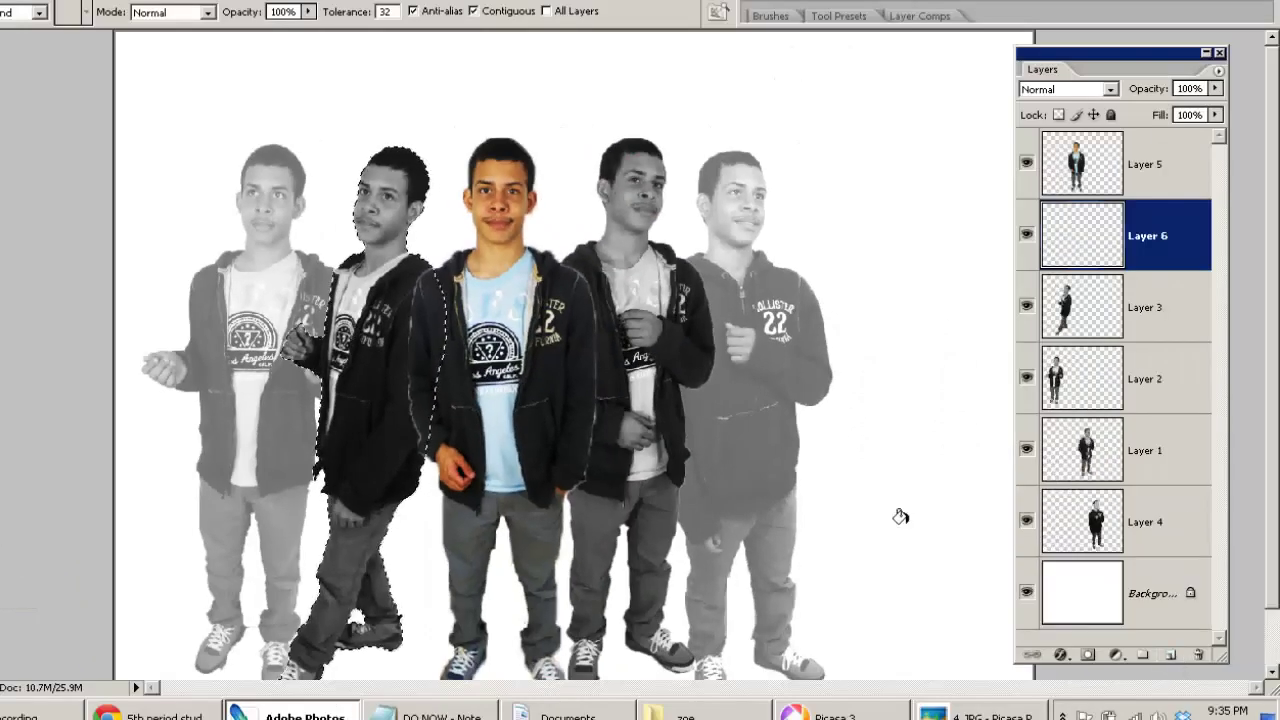
pyautogui.click(355, 350)
pyautogui.hotkey('ctrl', 'd')
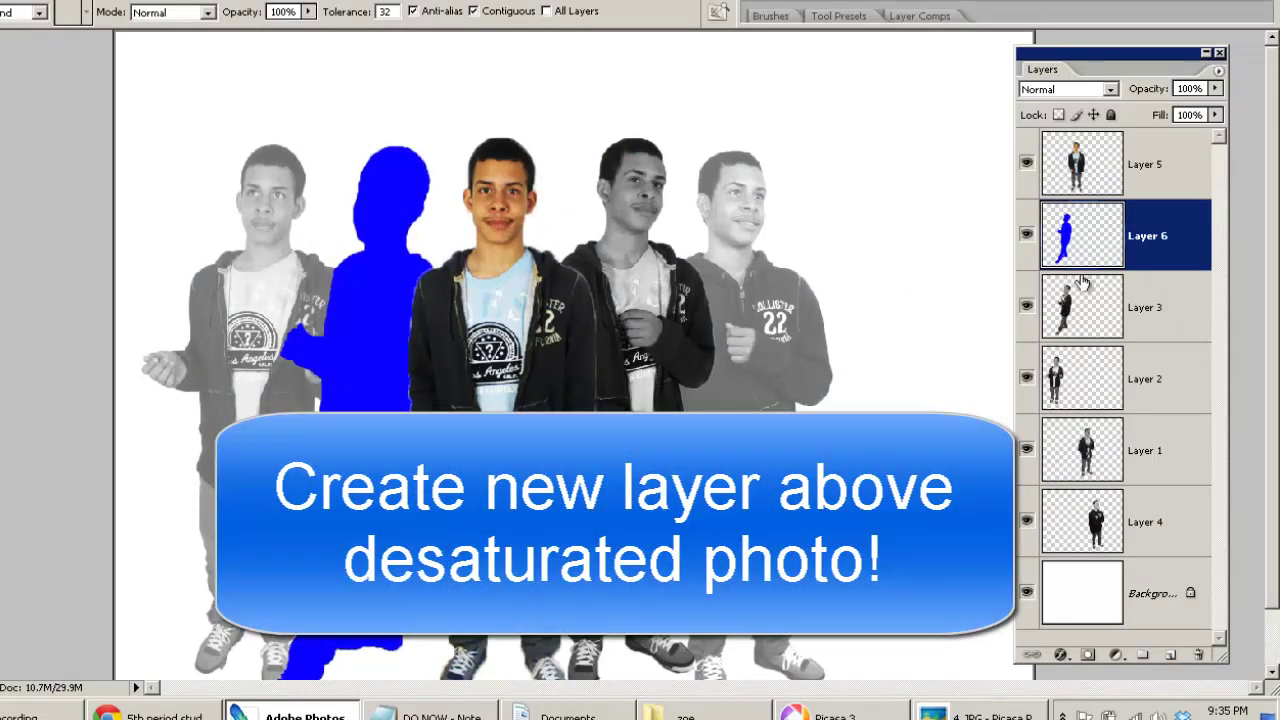
pyautogui.click(1106, 90)
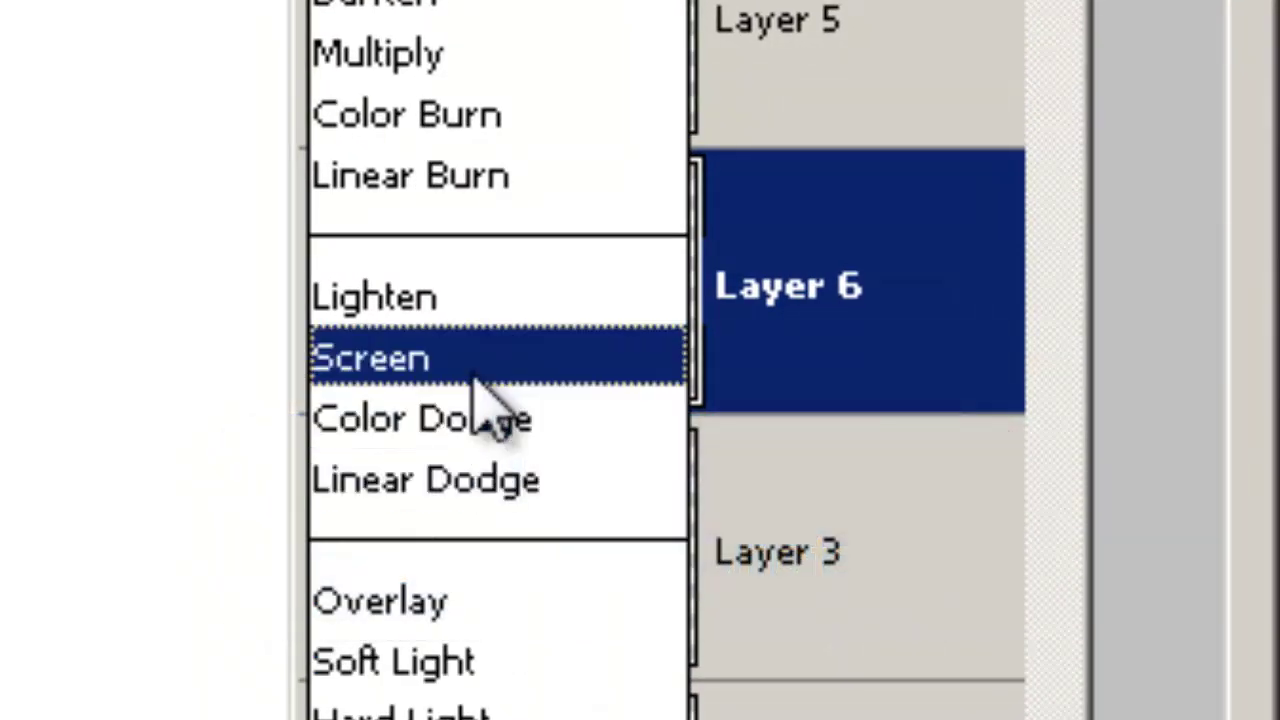
pyautogui.click(474, 372)
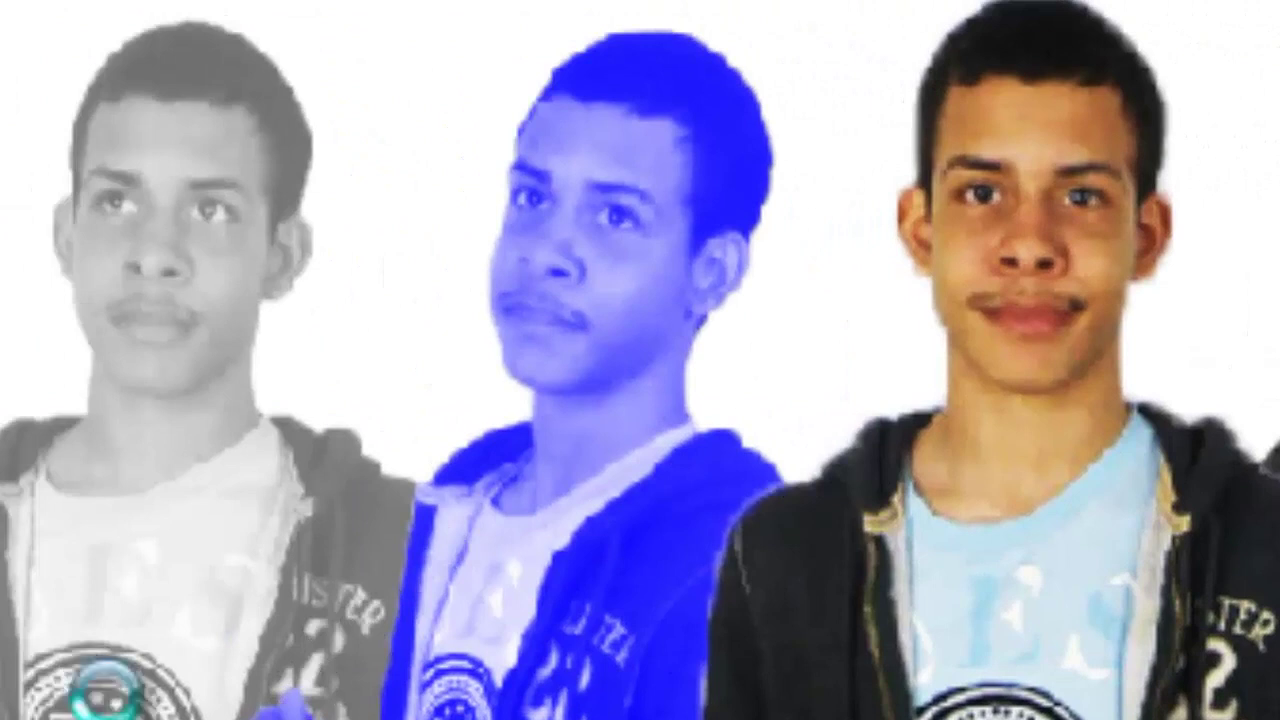
# Step: Try a blue fill on the leftmost figure, then undo it and return to the Move tool
pyautogui.click(198, 664)
pyautogui.hotkey('ctrl', 'z')
pyautogui.press('v')
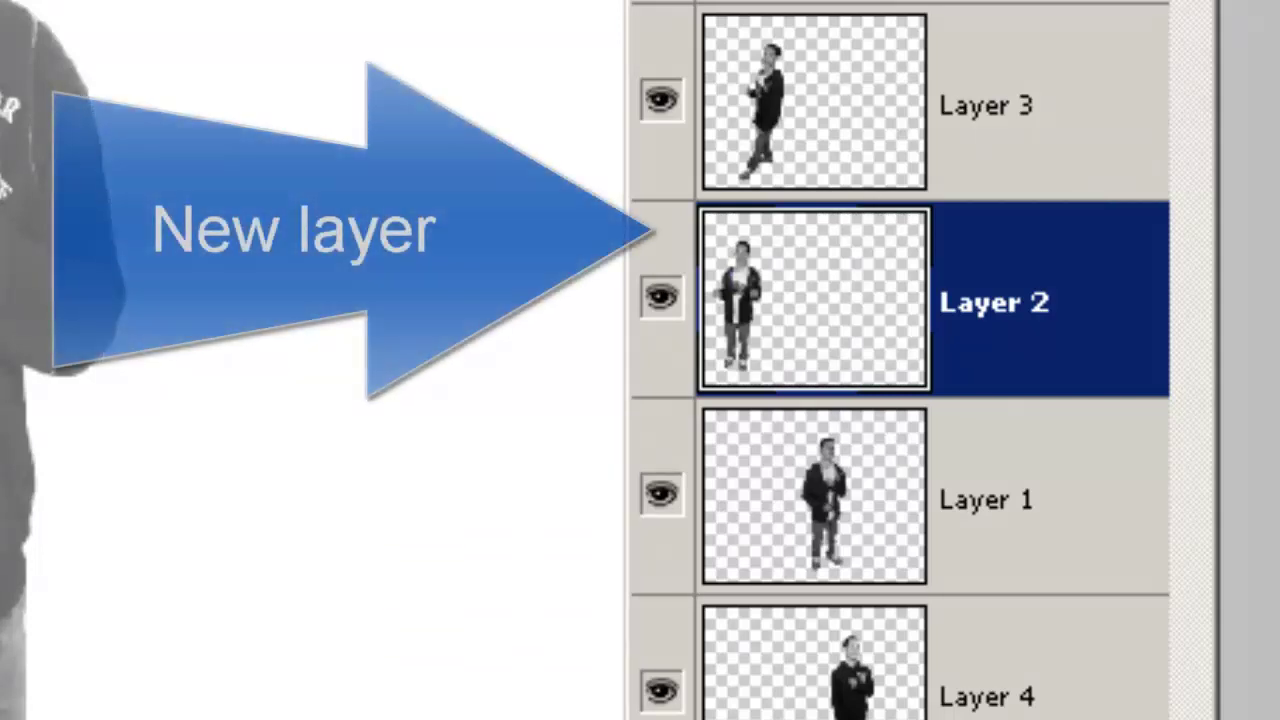
# Step: Tint the leftmost figure blue with Screen-blended Layer 7, then make red the foreground colour
pyautogui.hotkey('ctrl', 'shift', 'alt', 'n')
pyautogui.hotkey('alt', 'BackSpace')
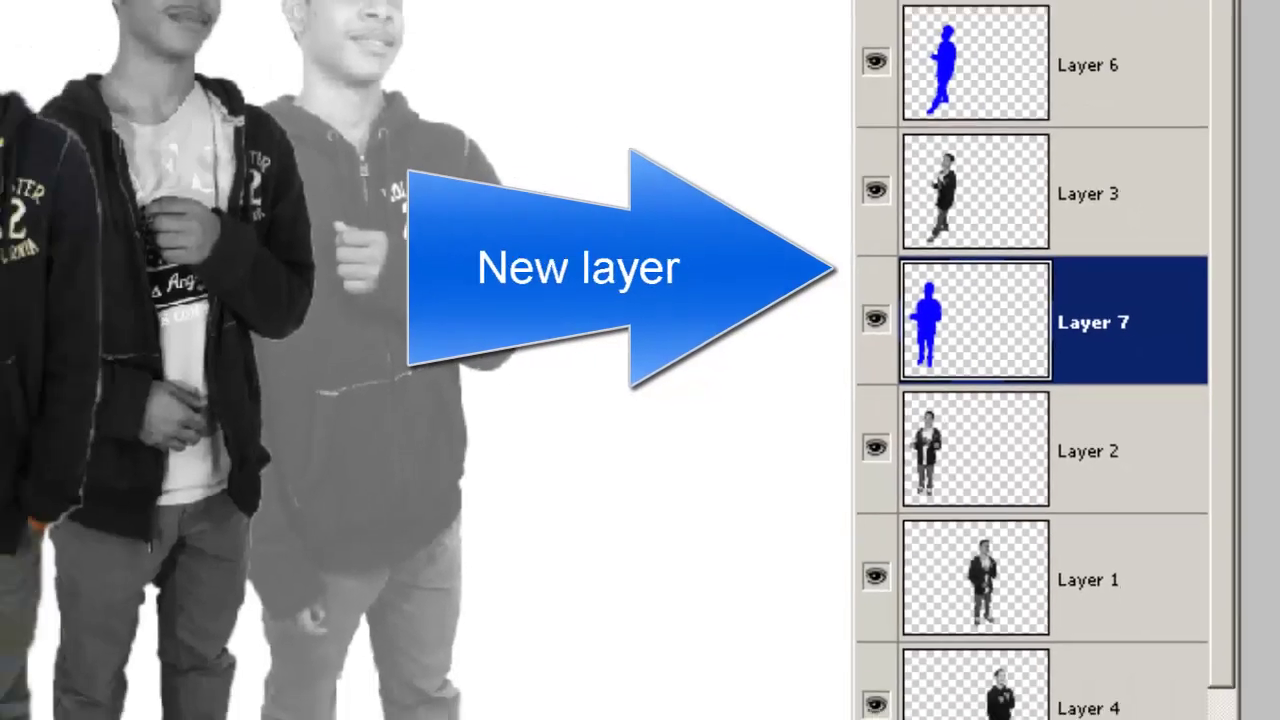
pyautogui.click(1120, 8)
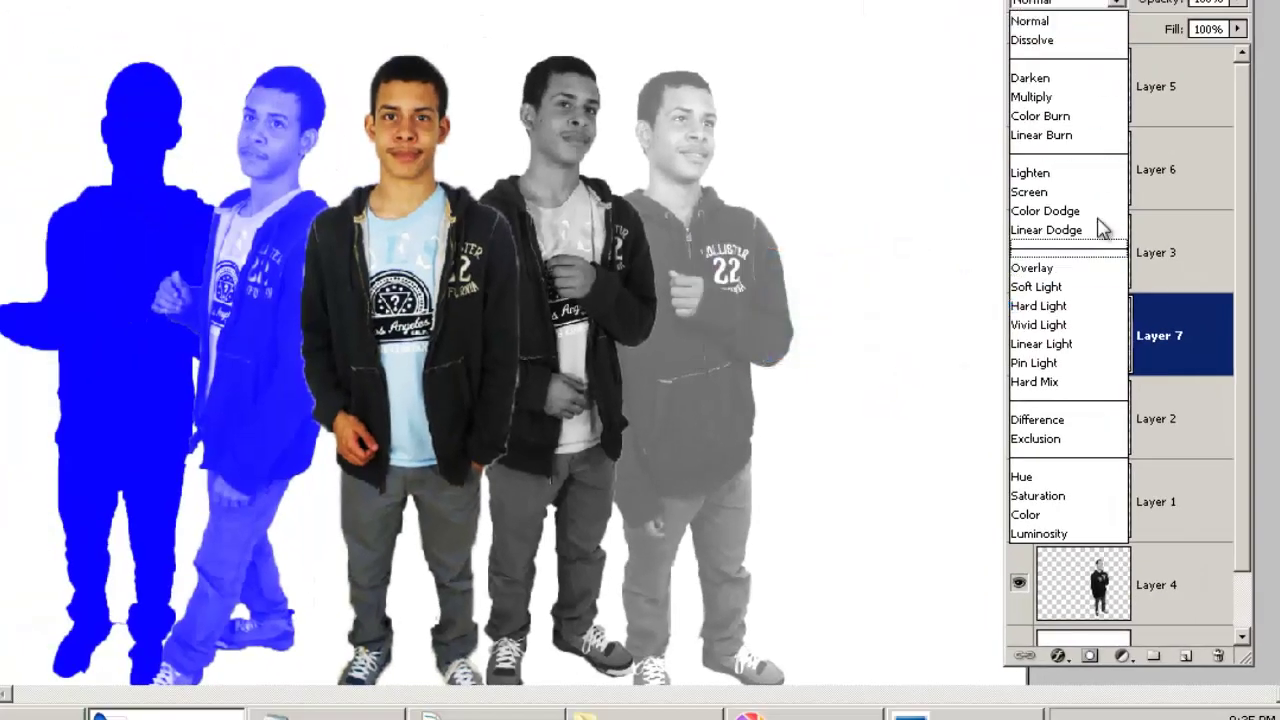
pyautogui.click(1072, 192)
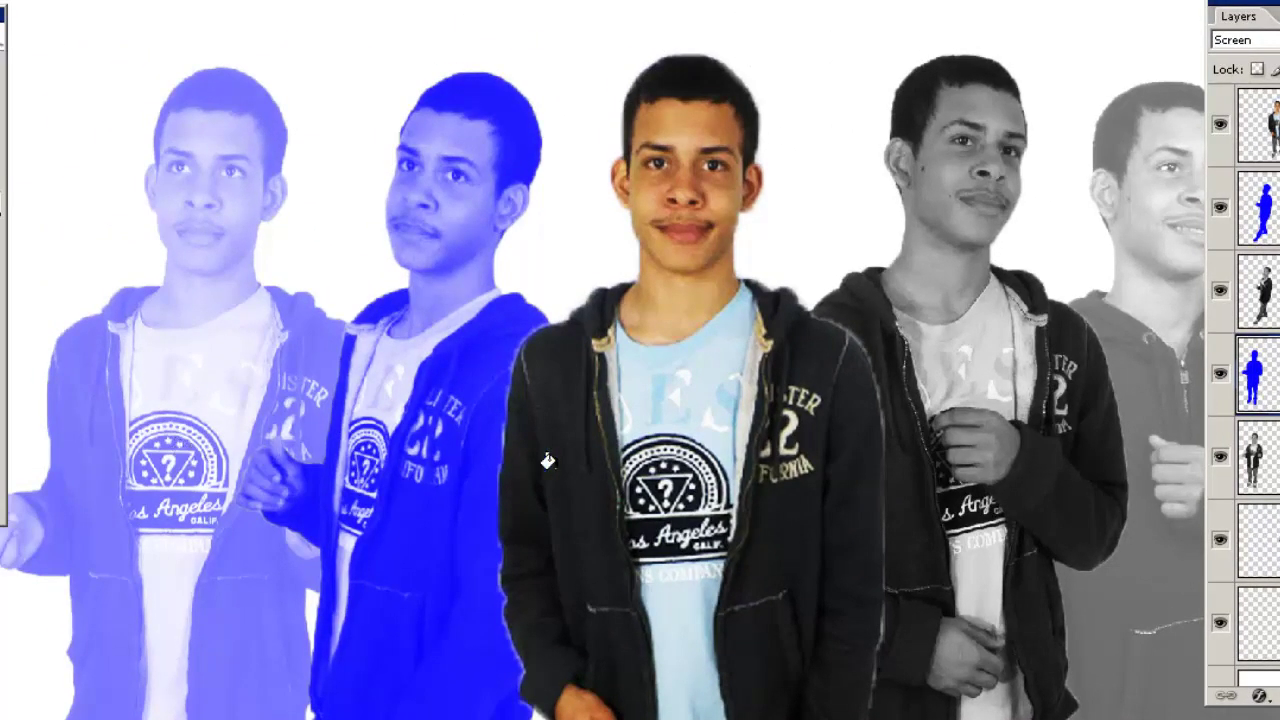
pyautogui.moveTo(893, 463); pyautogui.dragTo(572, 472)
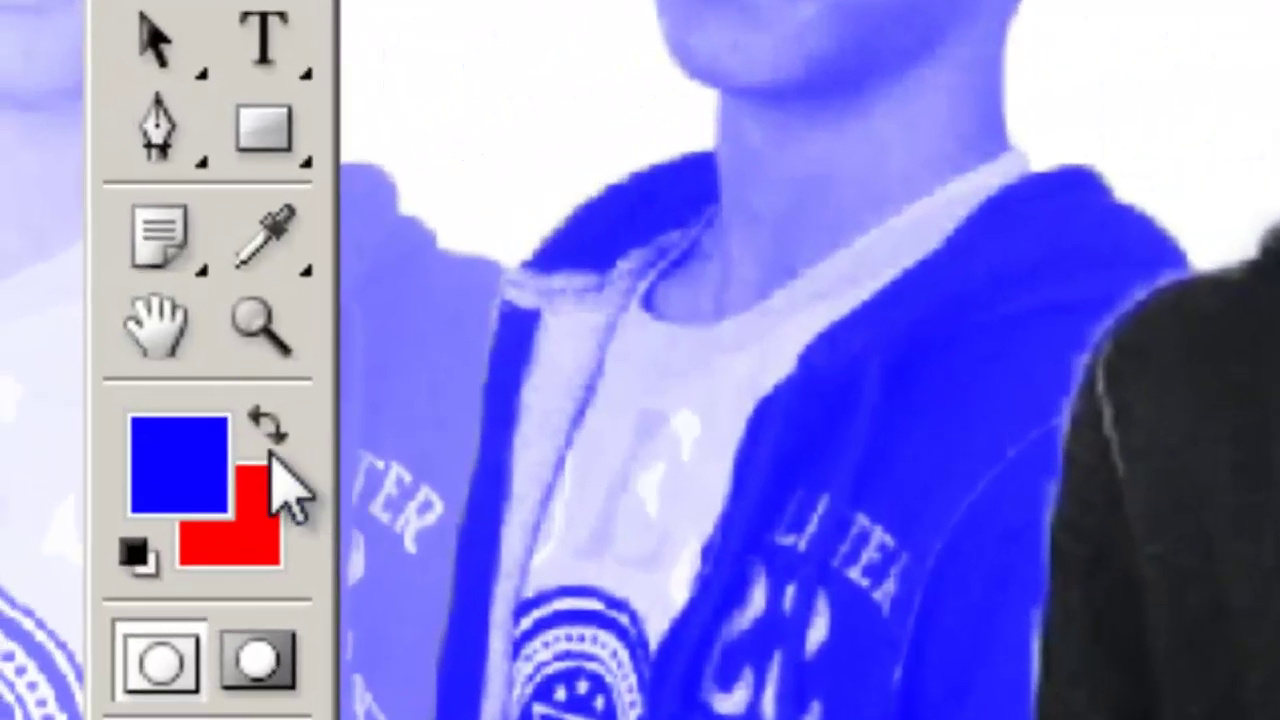
pyautogui.click(100, 391)
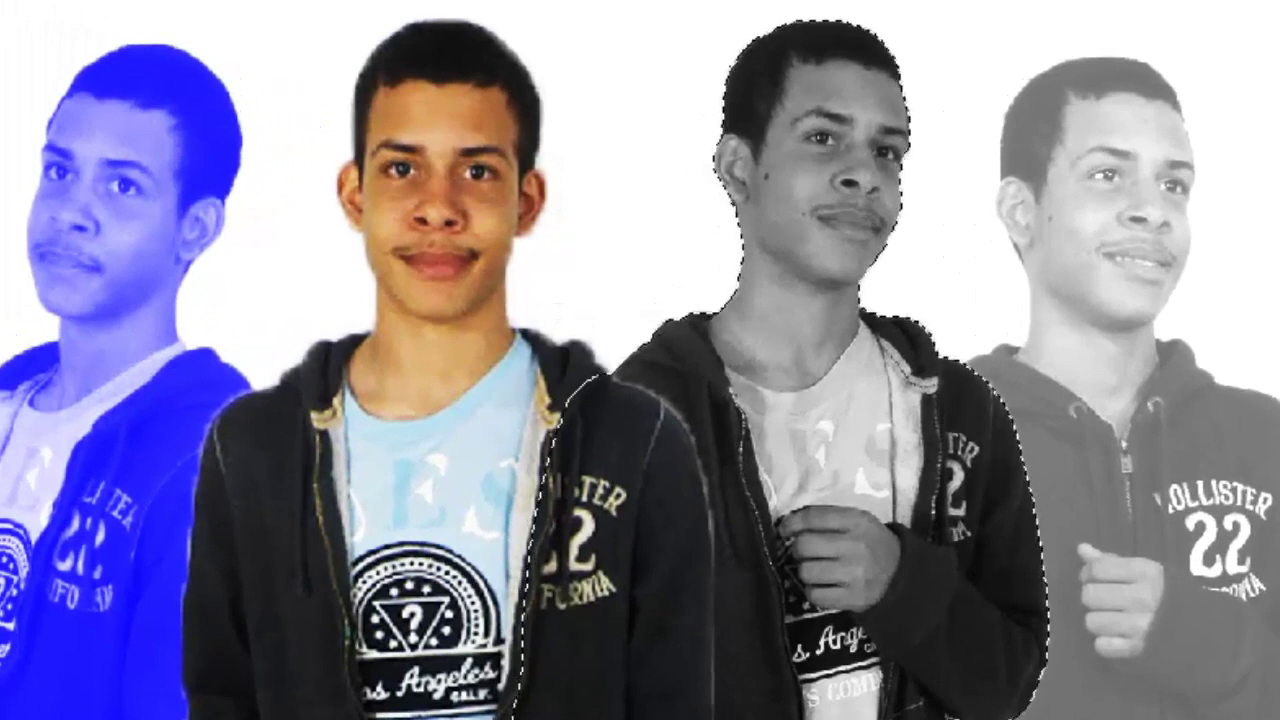
# Step: Fill the right-of-centre figure's outline solid red and set that layer to Screen
pyautogui.click(853, 527)
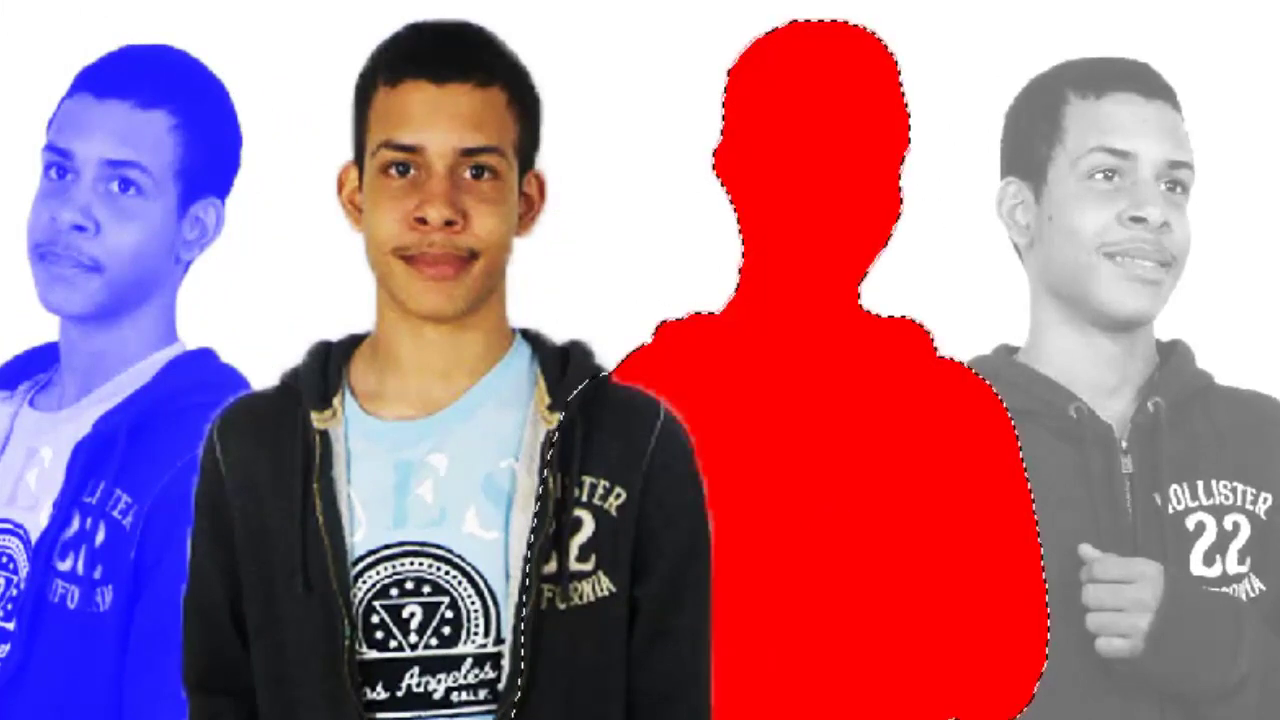
pyautogui.hotkey('ctrl', 'd')
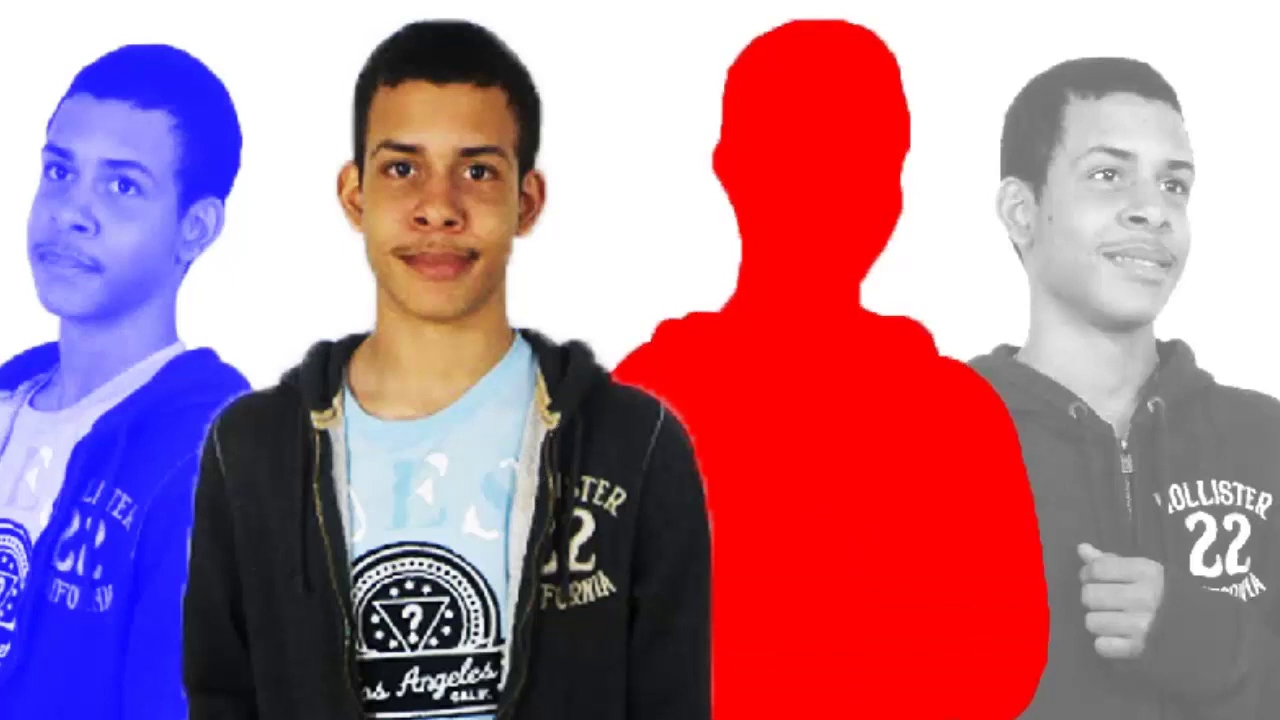
pyautogui.hotkey('shift', 'alt', 's')
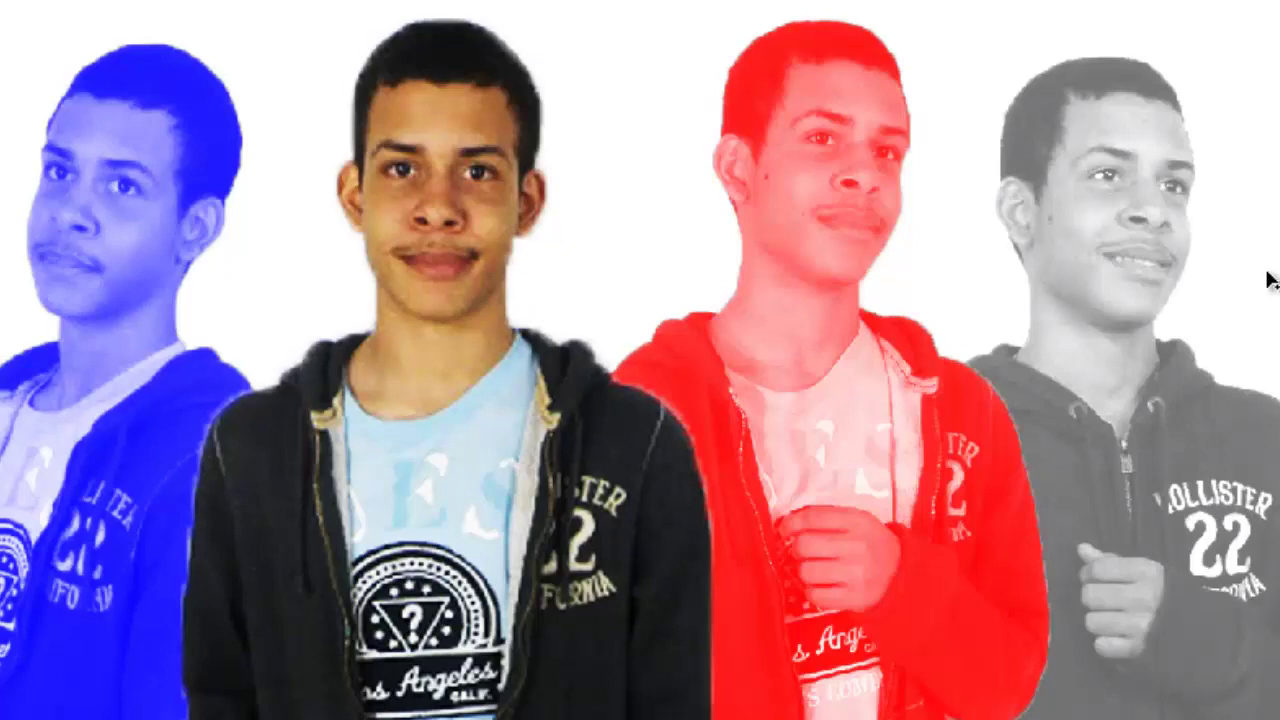
# Step: Fill the grey figure on the right red and zoom in toward the figures' faces
pyautogui.click(1210, 550)
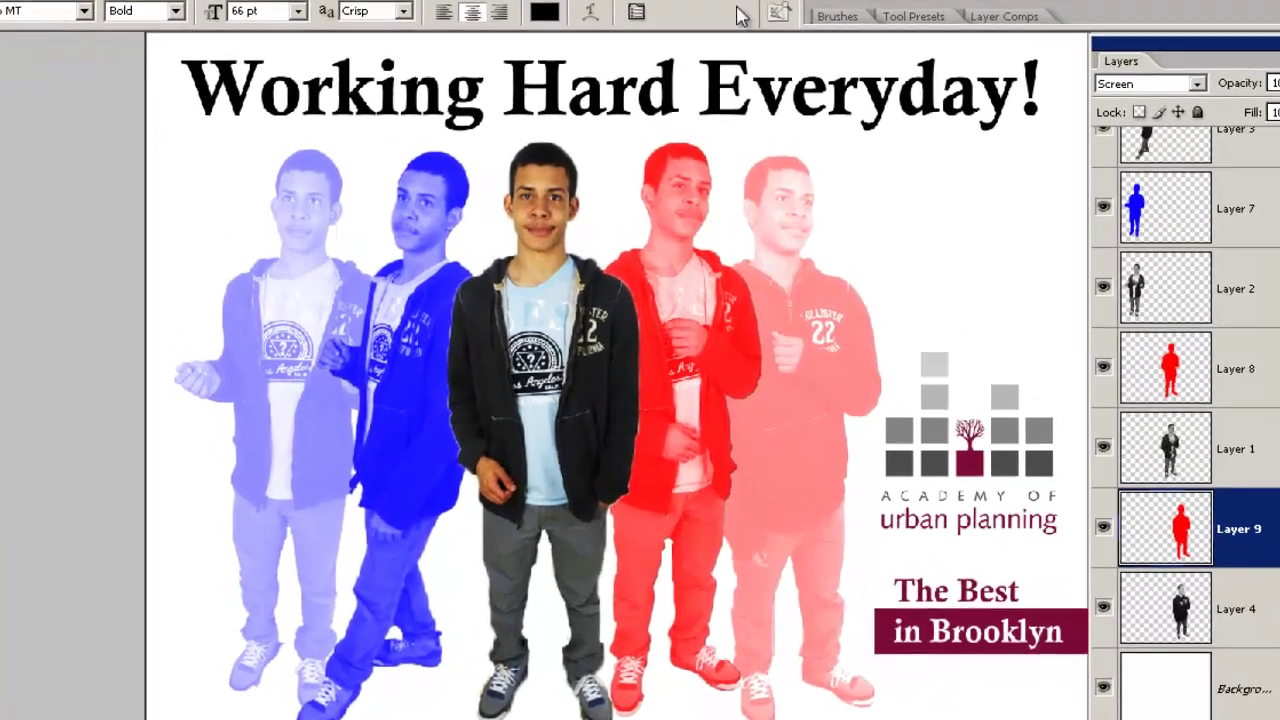
pyautogui.hotkey('ctrl', '+')
pyautogui.hotkey('ctrl', '+')
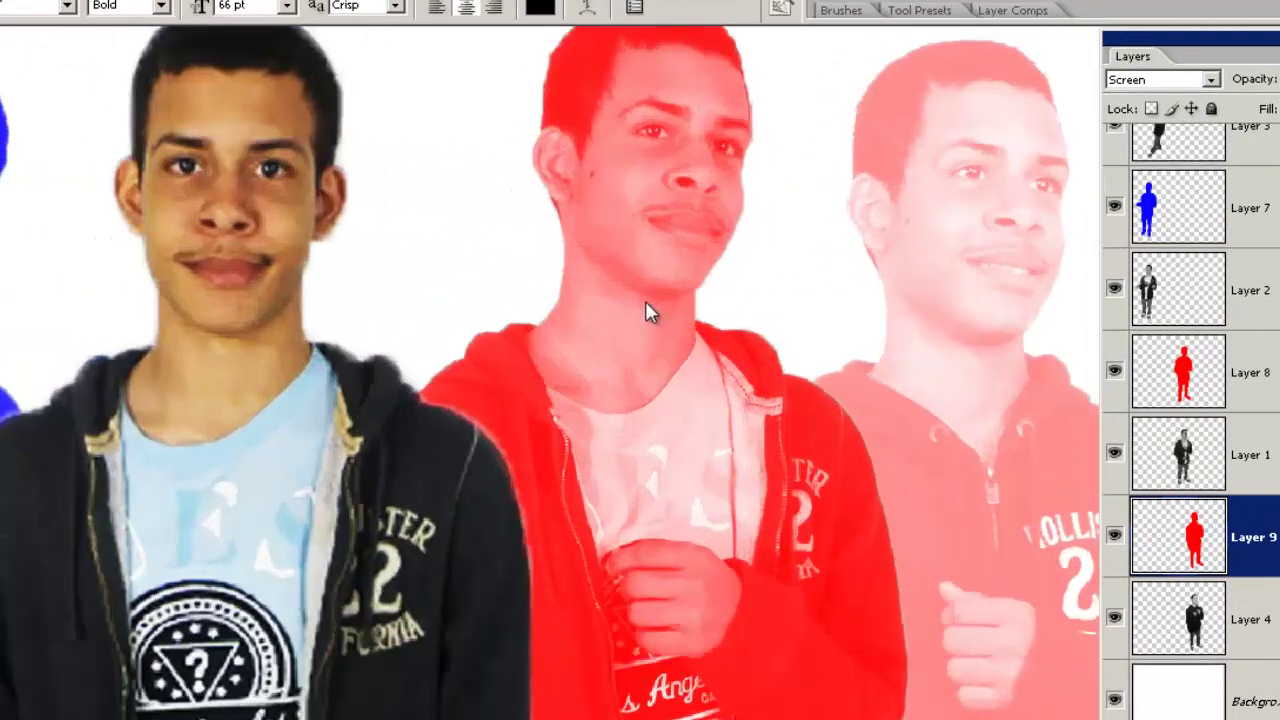
pyautogui.moveTo(643, 306); pyautogui.dragTo(638, 413)
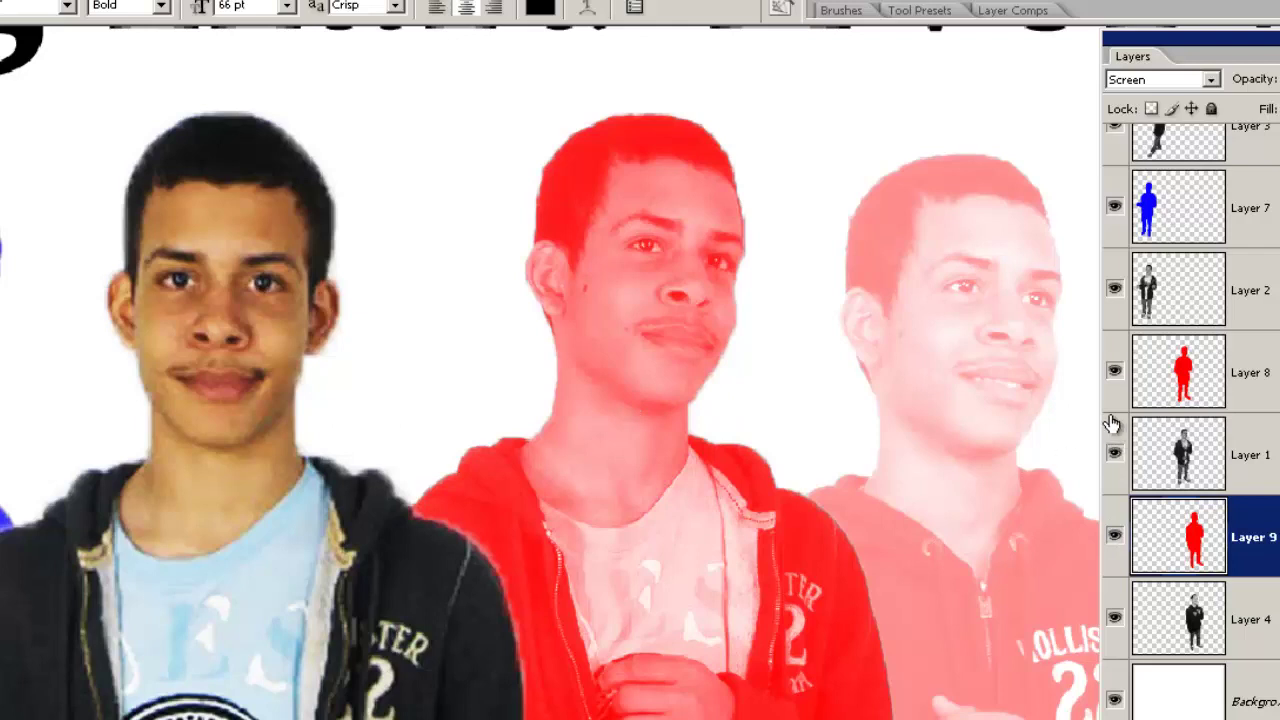
# Step: Hide the red Layer 8 overlay and select Layer 1, the grayscale figure beneath it
pyautogui.click(1114, 372)
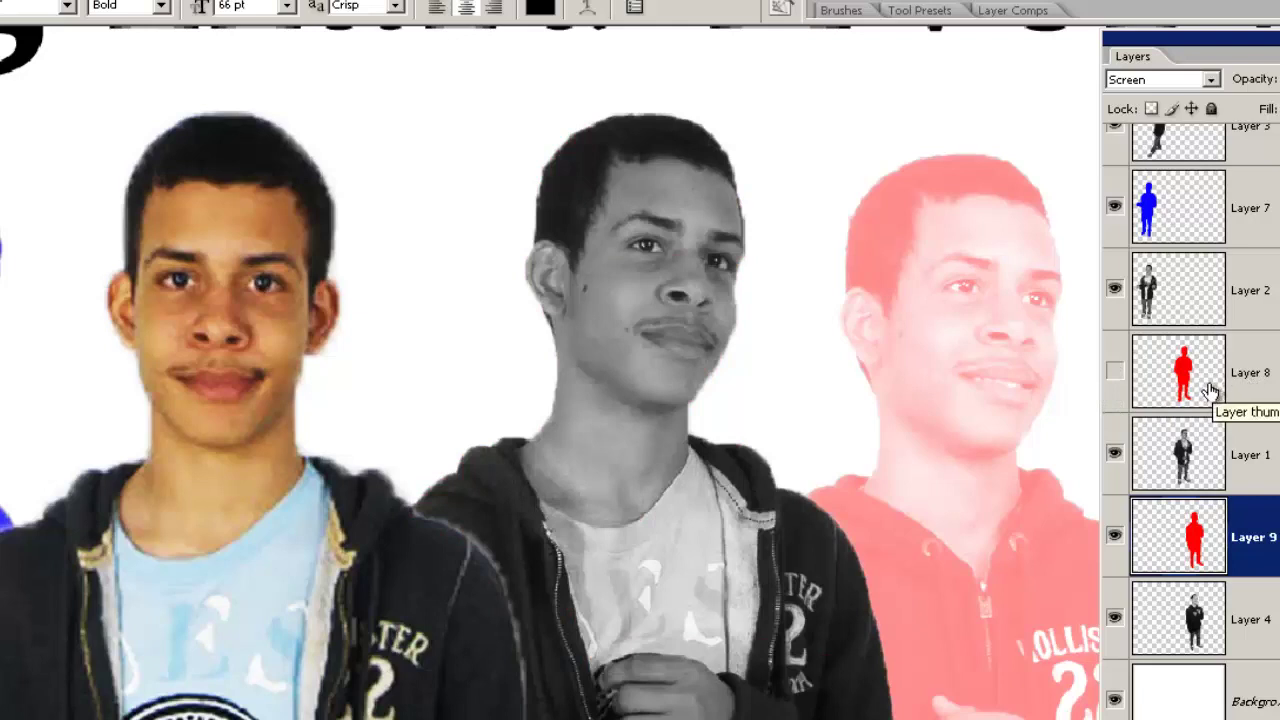
pyautogui.click(1208, 457)
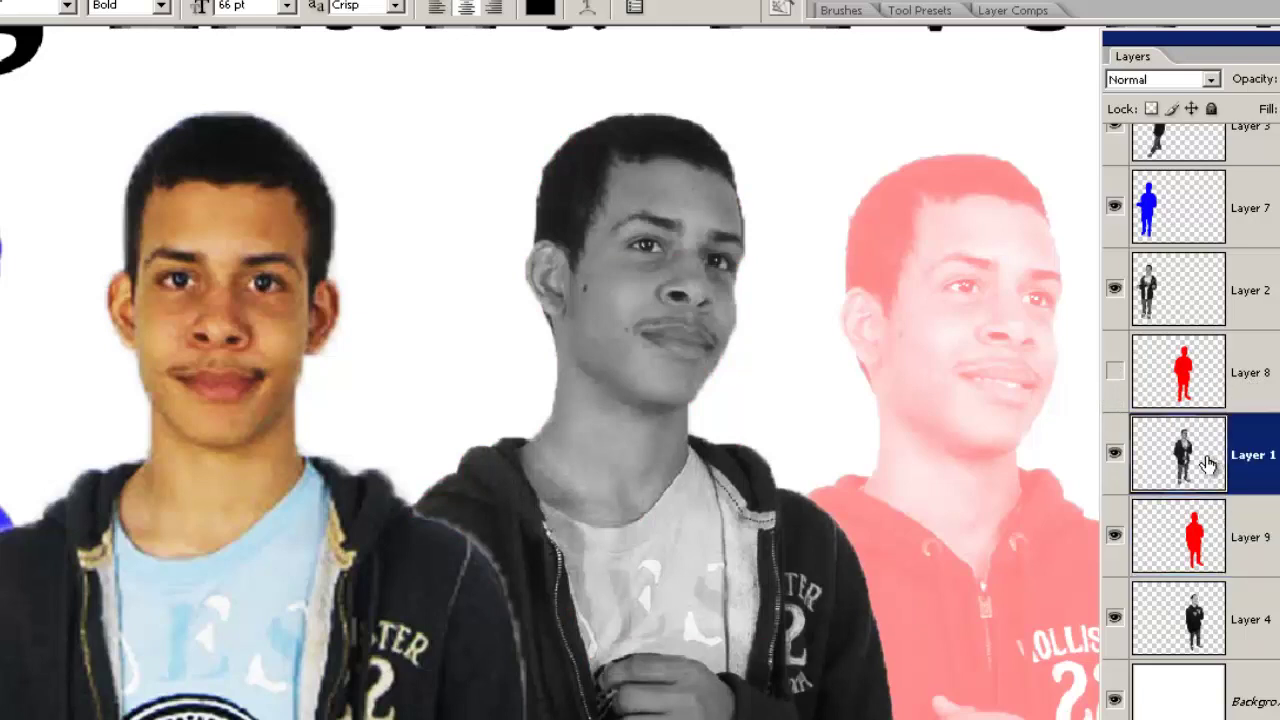
pyautogui.click(1112, 458)
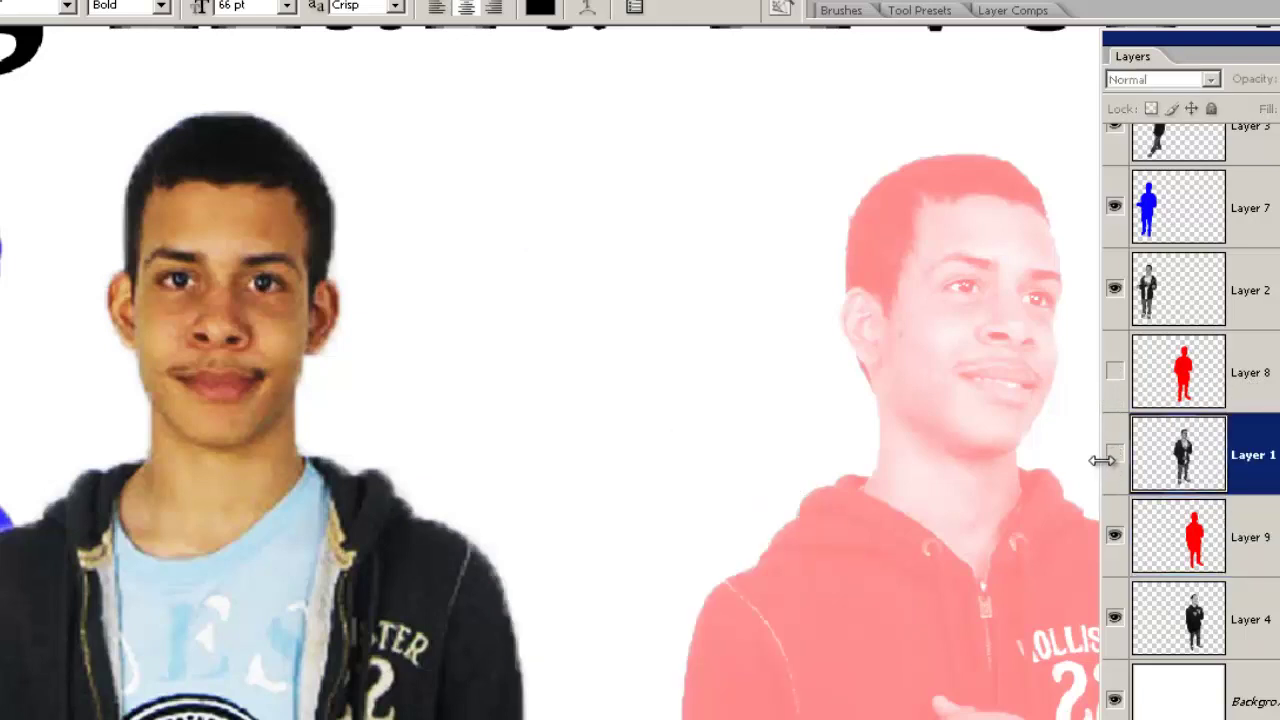
pyautogui.click(1113, 456)
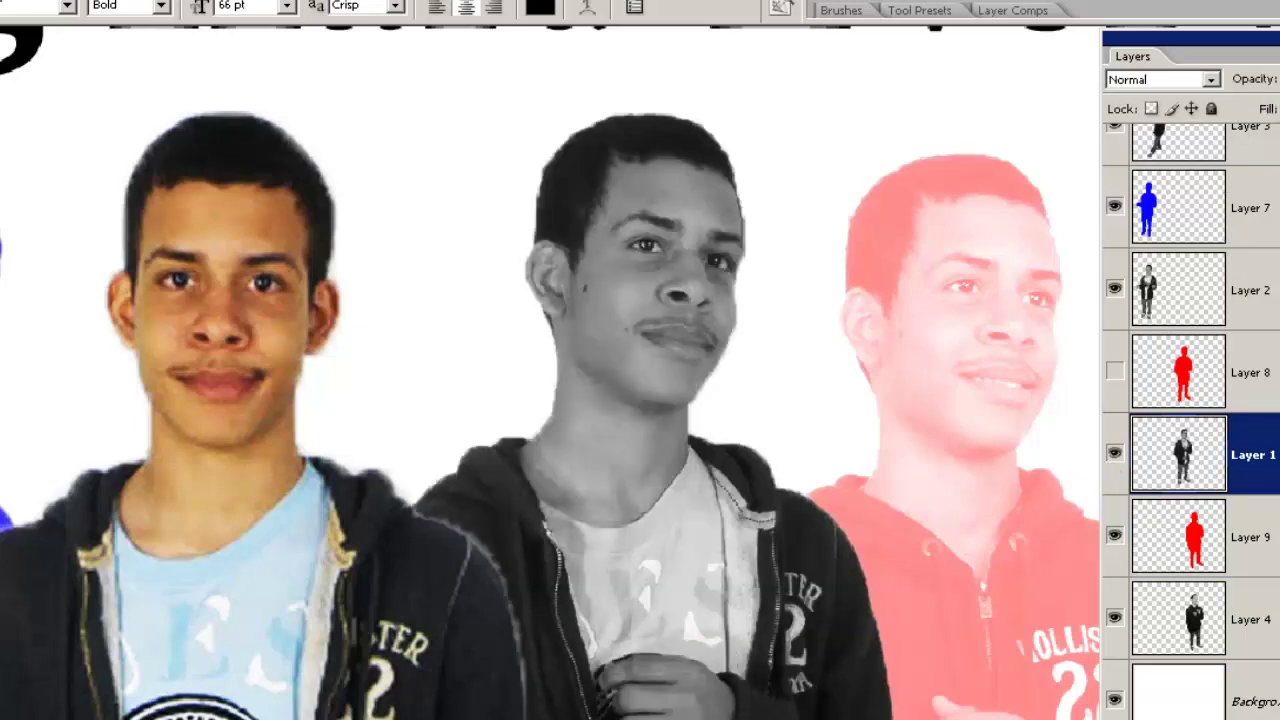
# Step: Apply Levels to Layer 1 with input values 16, 1.00 and 182
pyautogui.hotkey('ctrl', 'l')
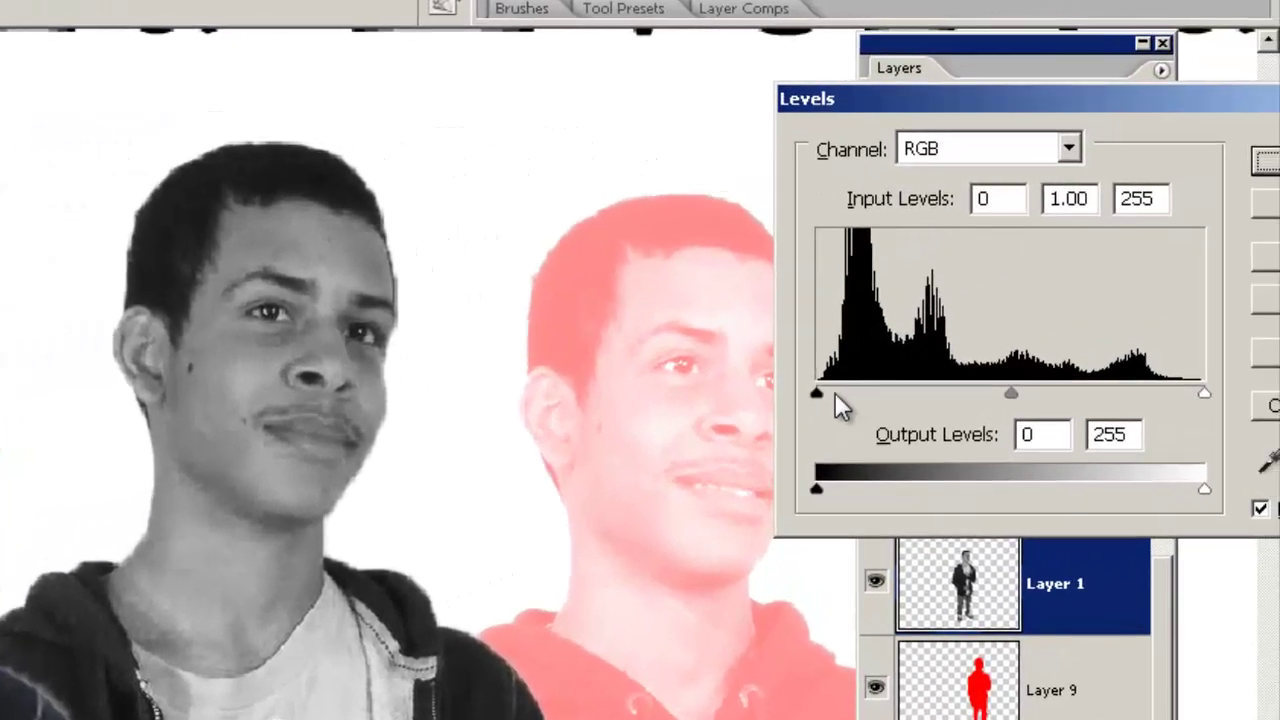
pyautogui.moveTo(859, 379); pyautogui.dragTo(881, 380)
pyautogui.moveTo(1232, 379); pyautogui.dragTo(1093, 390)
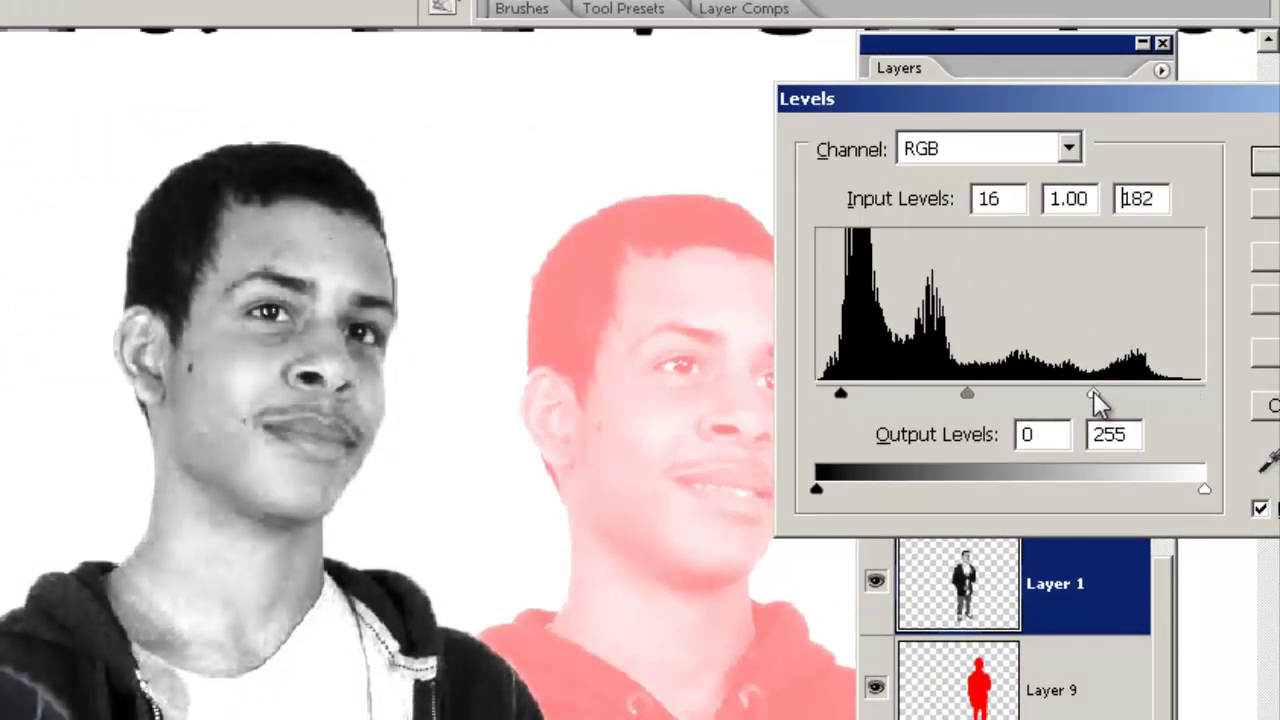
pyautogui.click(1266, 170)
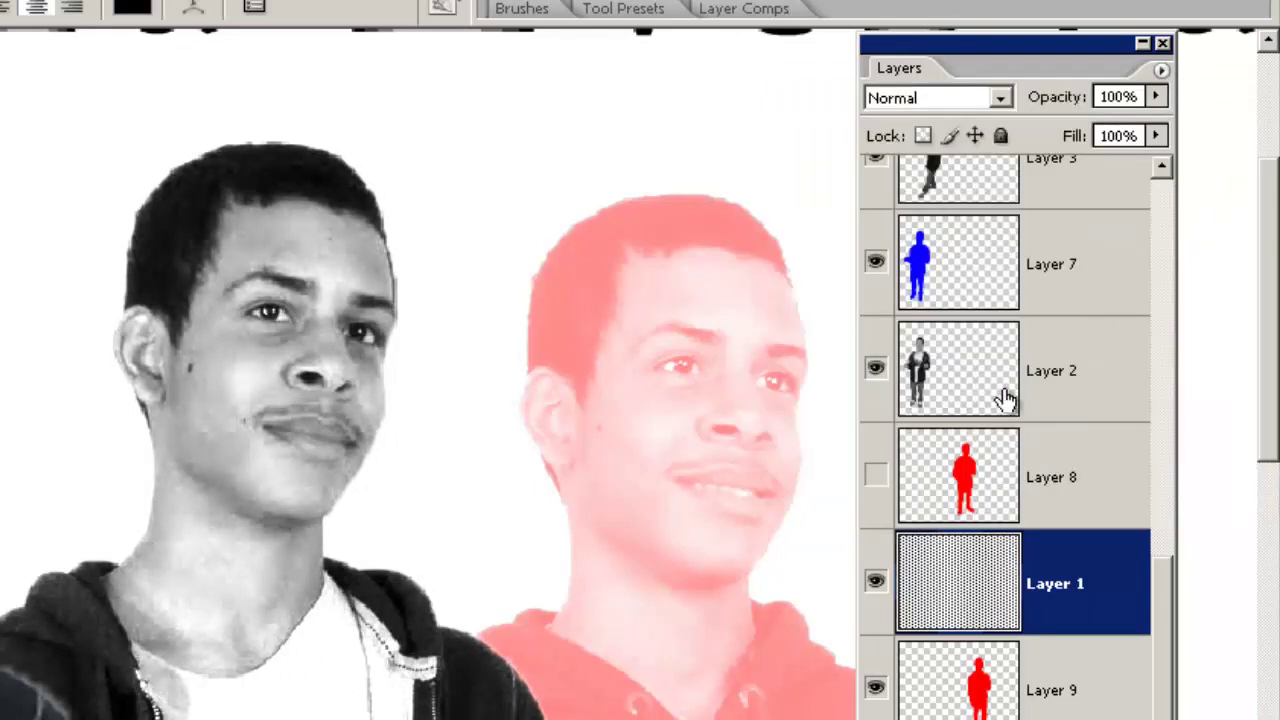
# Step: Show the red Layer 8 overlay again
pyautogui.click(873, 478)
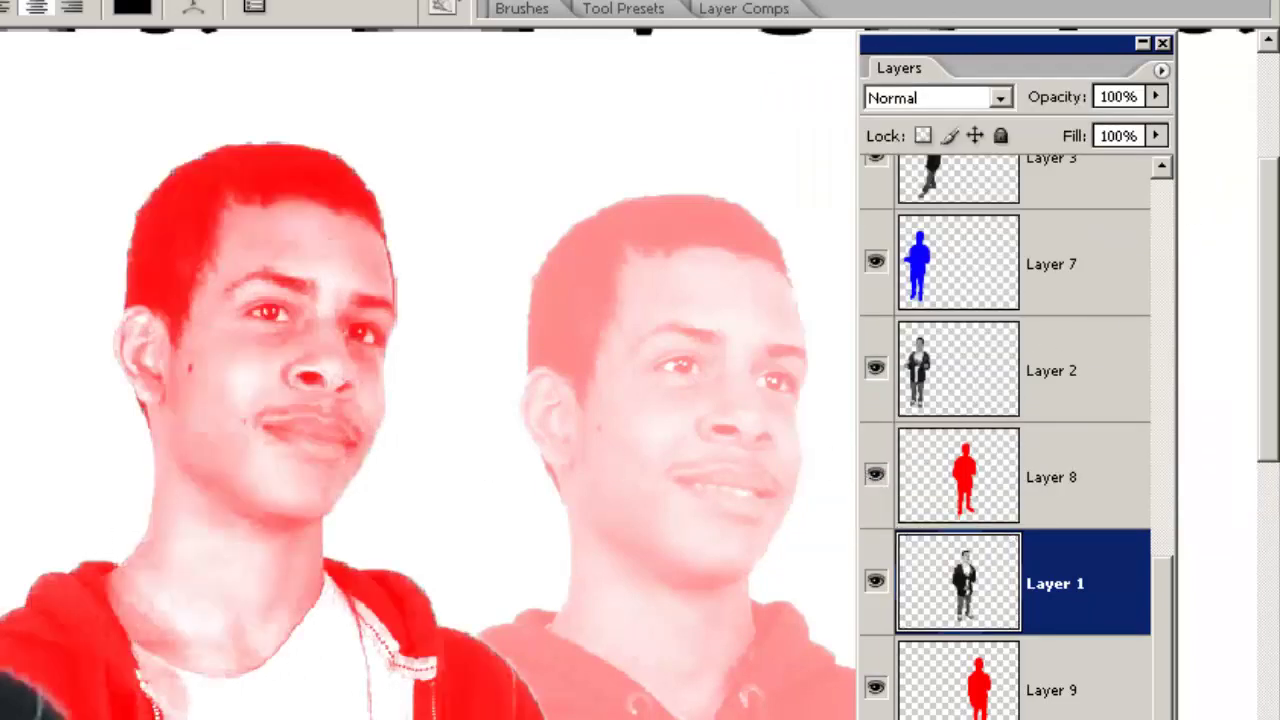
pyautogui.hscroll(-5, 45, 655)
pyautogui.hscroll(-4, 45, 655)
pyautogui.scroll(4, 1097, 451)
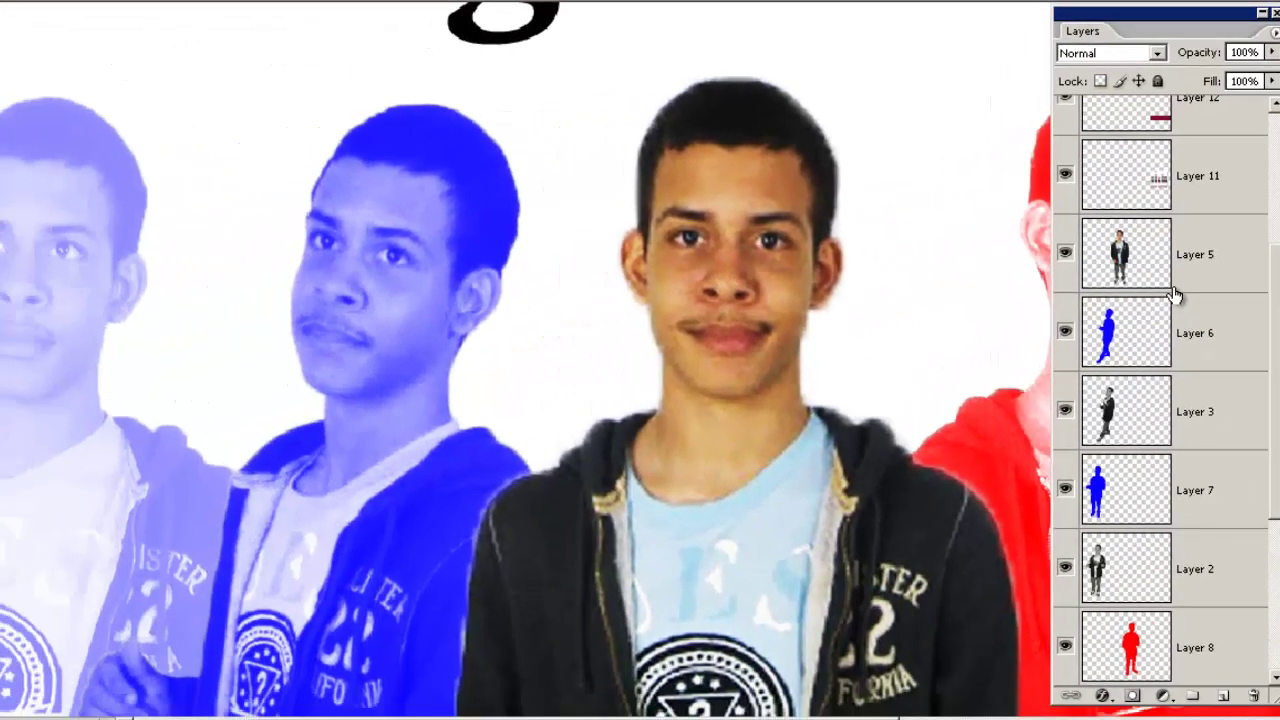
# Step: Apply Levels 13 / 1.00 / 175 to Layer 3, then zoom out to show the full poster
pyautogui.scroll(1, 1140, 340)
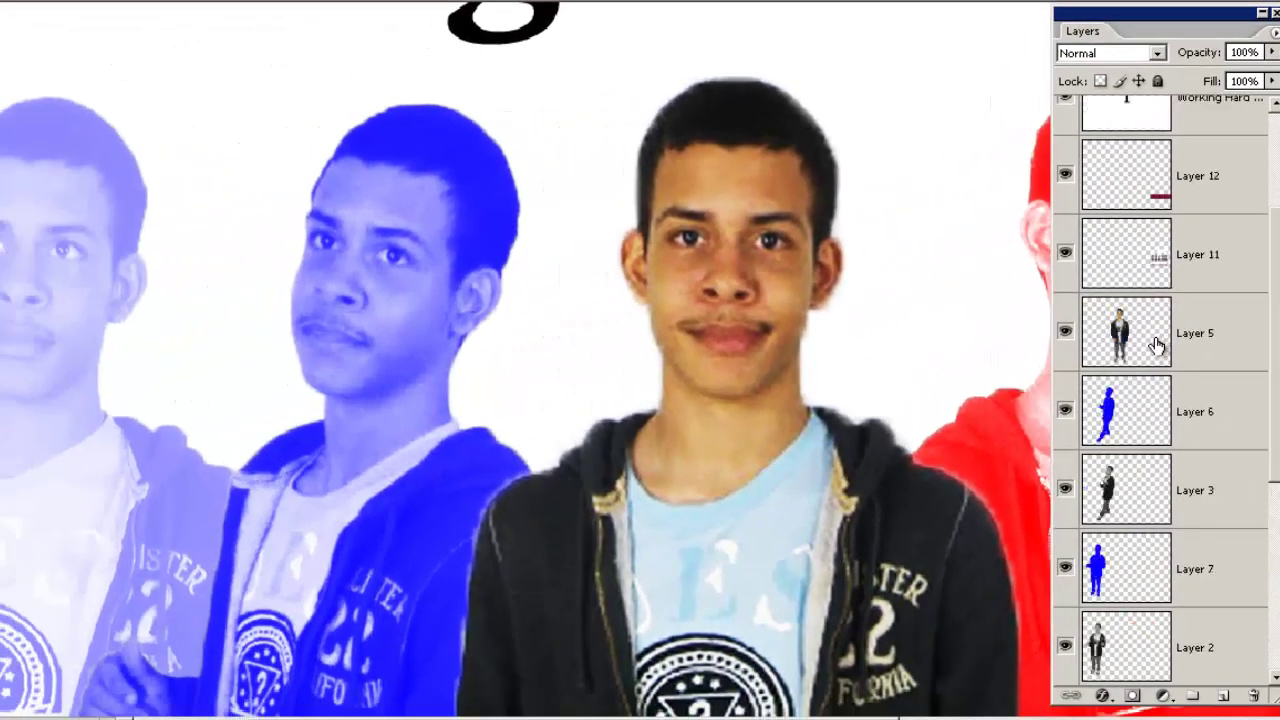
pyautogui.click(1145, 511)
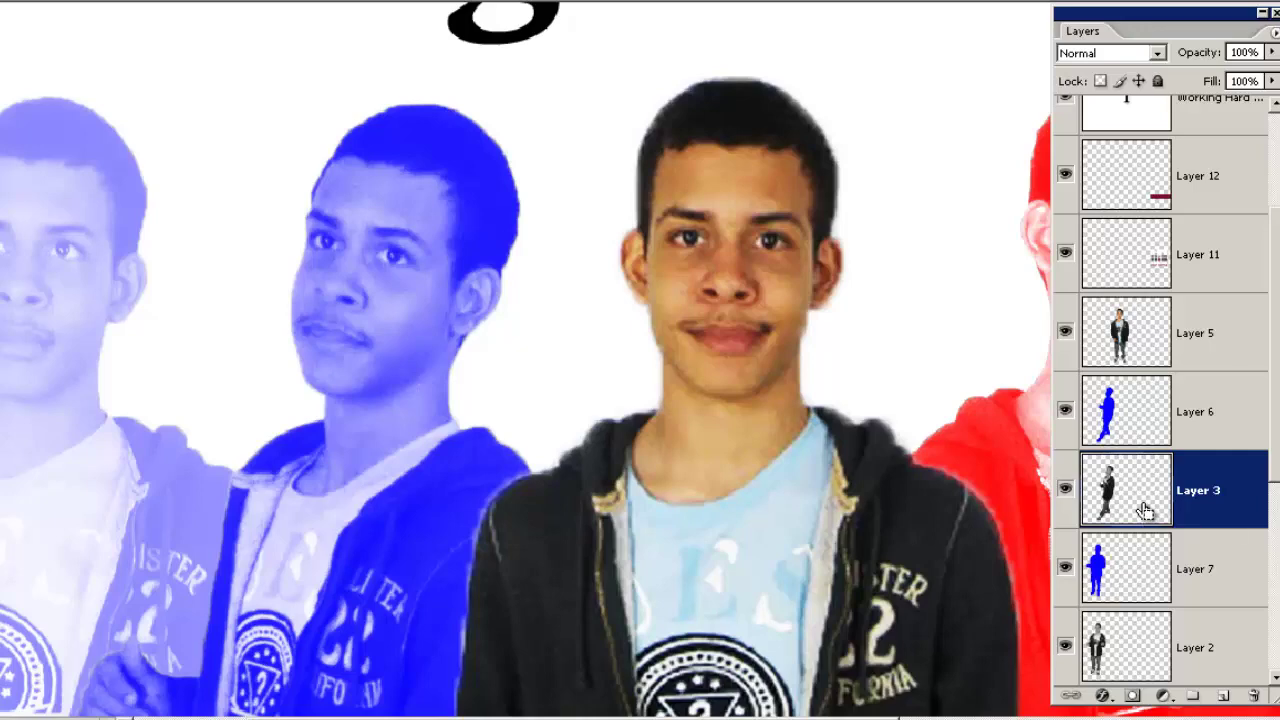
pyautogui.hotkey('ctrl', 'l')
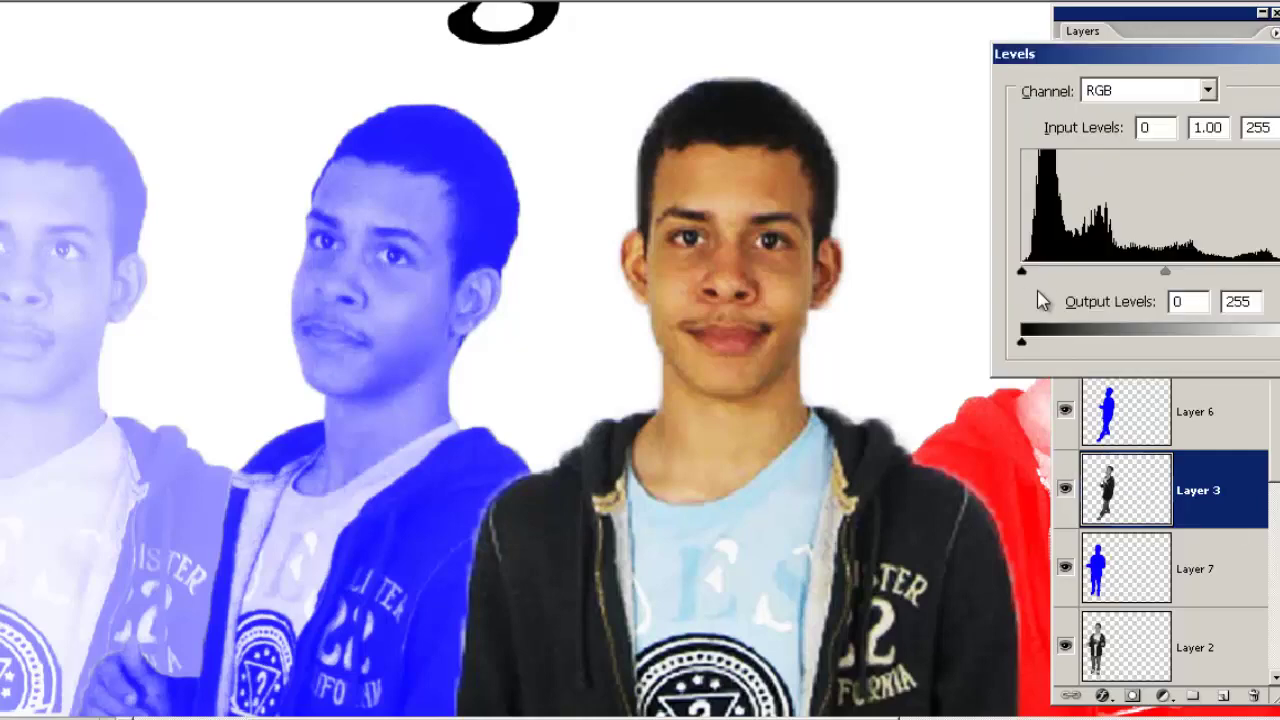
pyautogui.moveTo(1022, 270); pyautogui.dragTo(1036, 272)
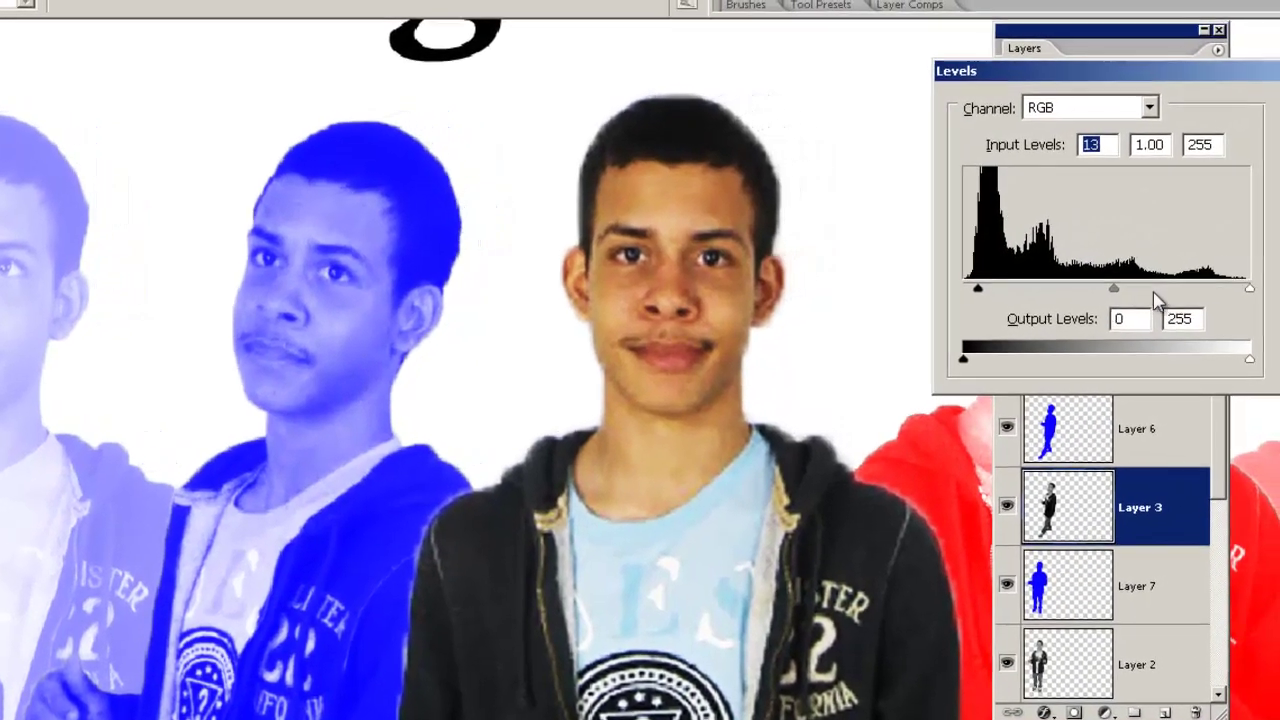
pyautogui.moveTo(1247, 288); pyautogui.dragTo(1155, 289)
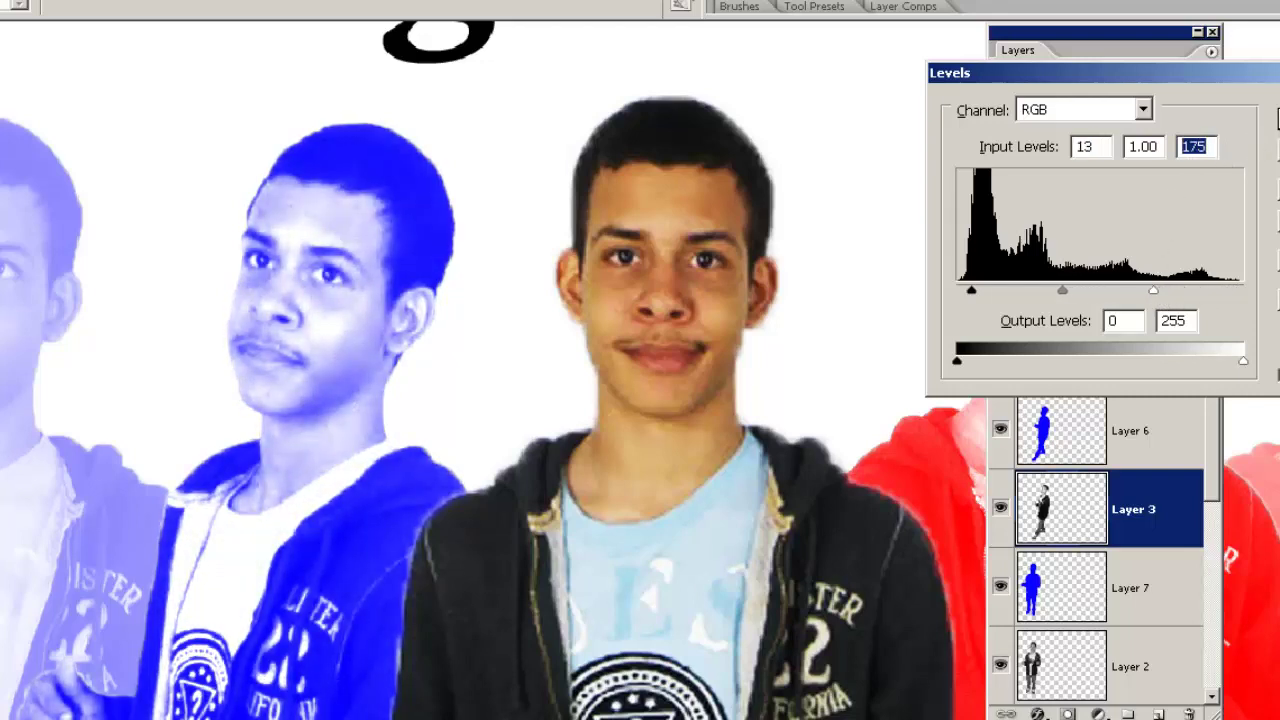
pyautogui.press('Return')
pyautogui.hotkey('ctrl', '-')
pyautogui.hotkey('ctrl', '-')
pyautogui.hotkey('ctrl', '-')
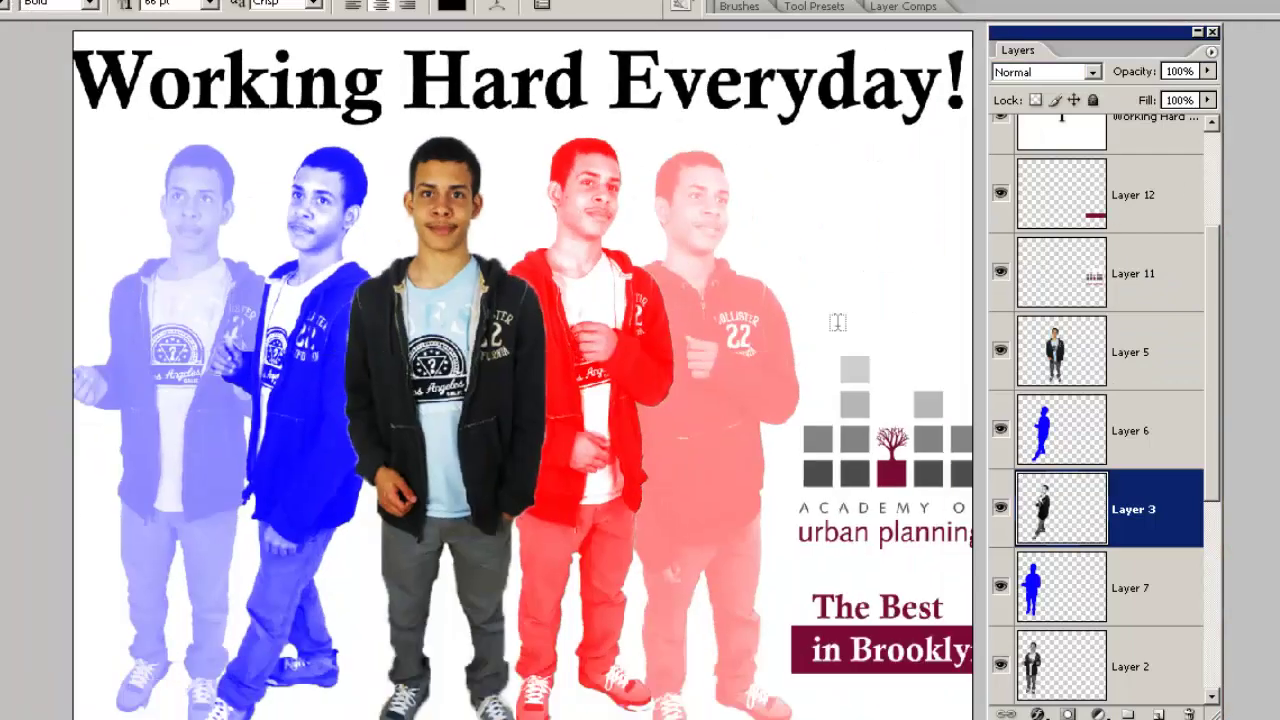